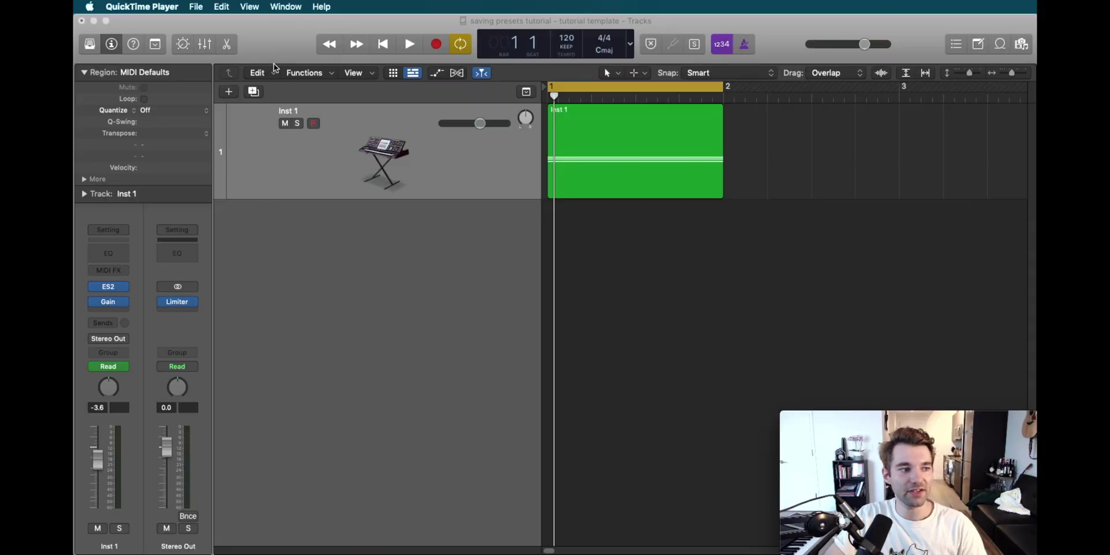
Step: On Inst 1's ES2, raise envelope 2's decay and shift the oscillator mix
click(110, 287)
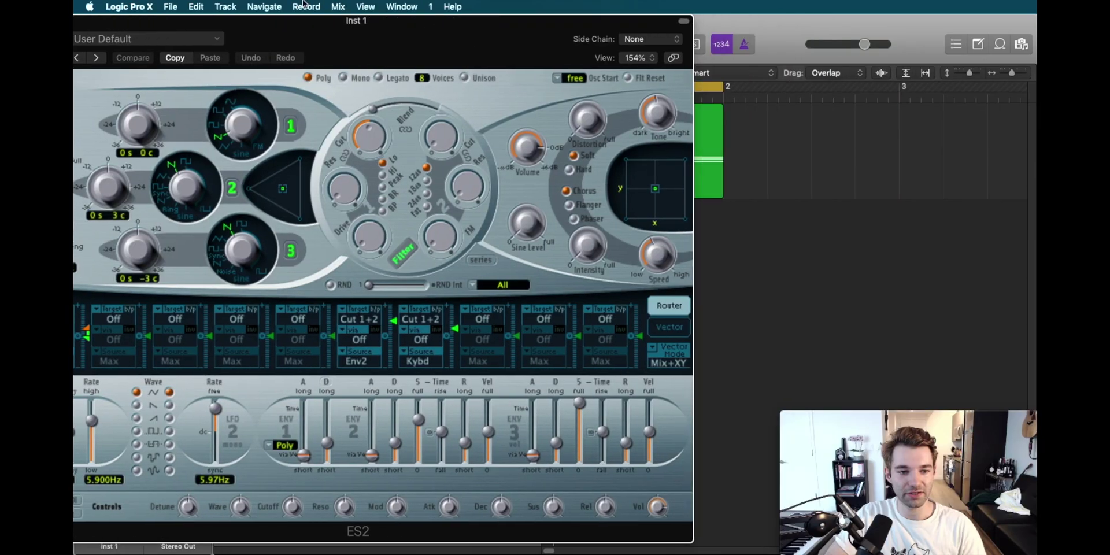
drag(339, 13, 383, 19)
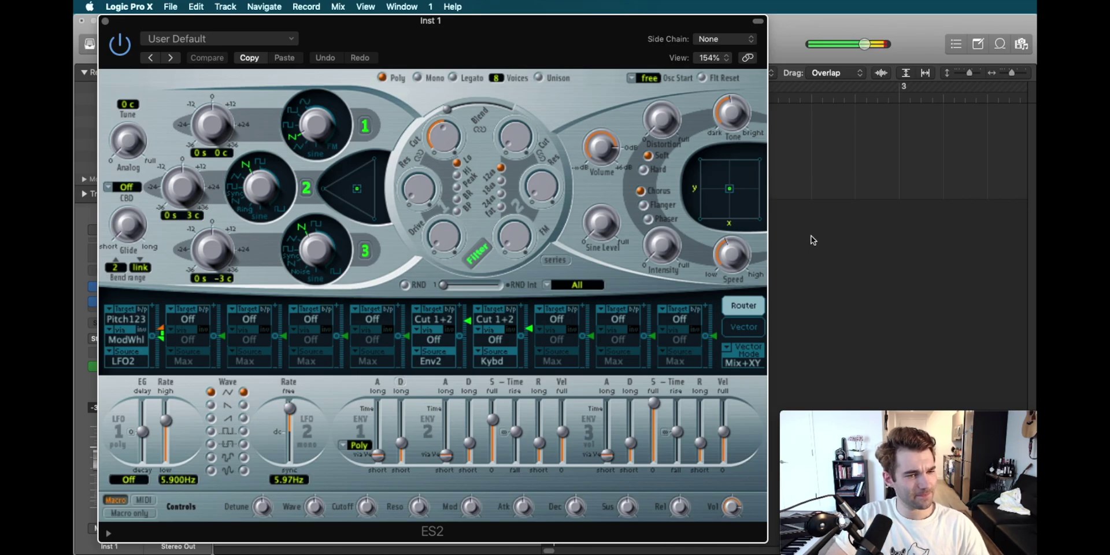
drag(470, 442, 470, 408)
drag(357, 188, 362, 211)
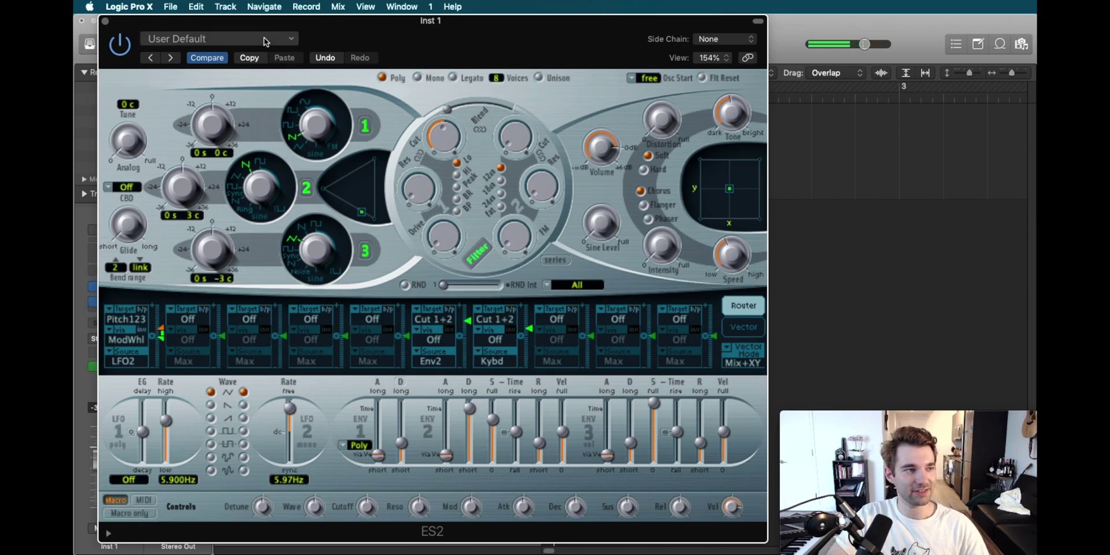
Step: Save the modified ES2 patch as the user preset 'buzzy saw synth'
click(283, 44)
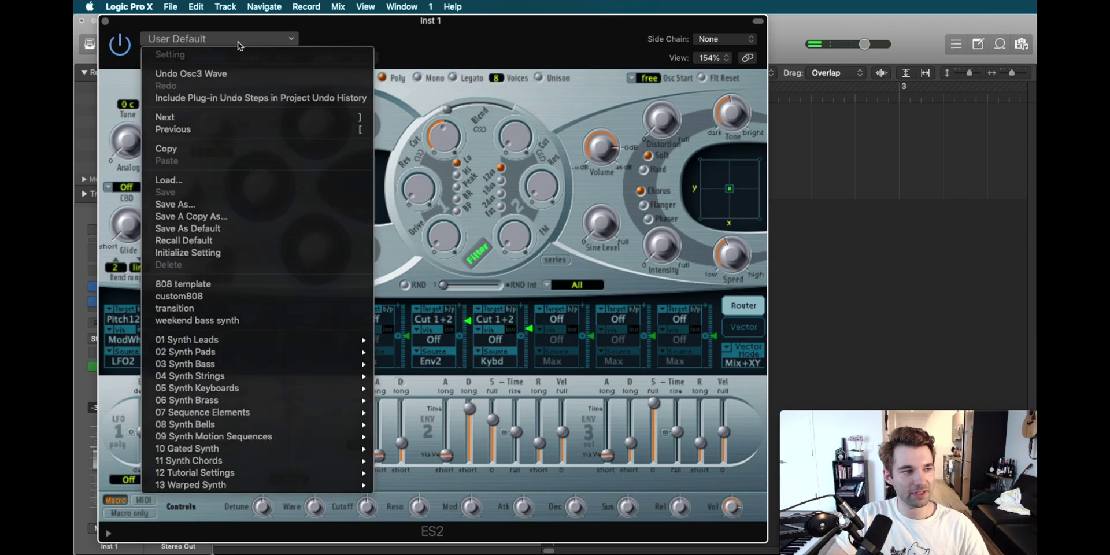
click(190, 206)
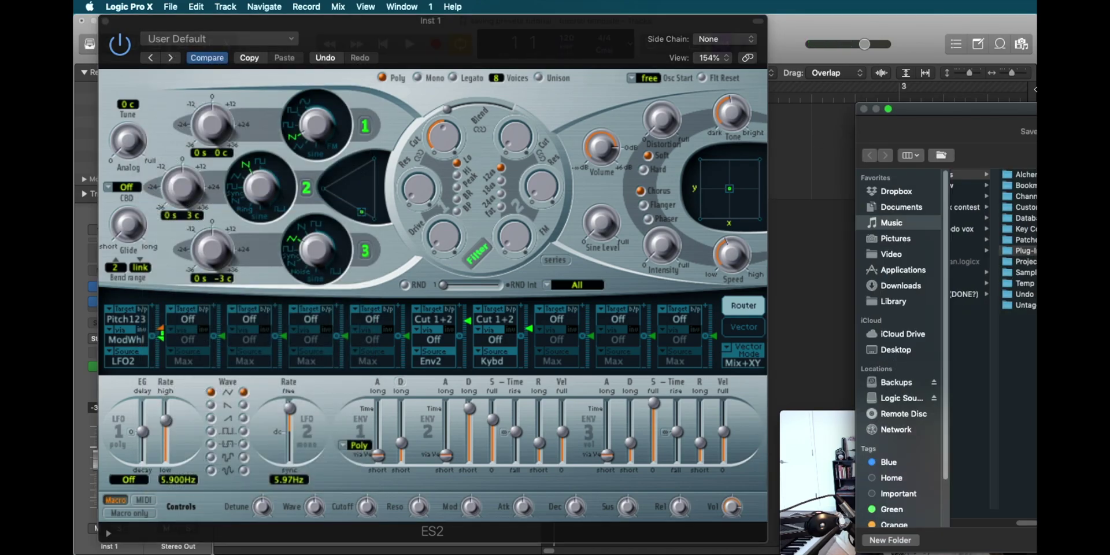
text(b)
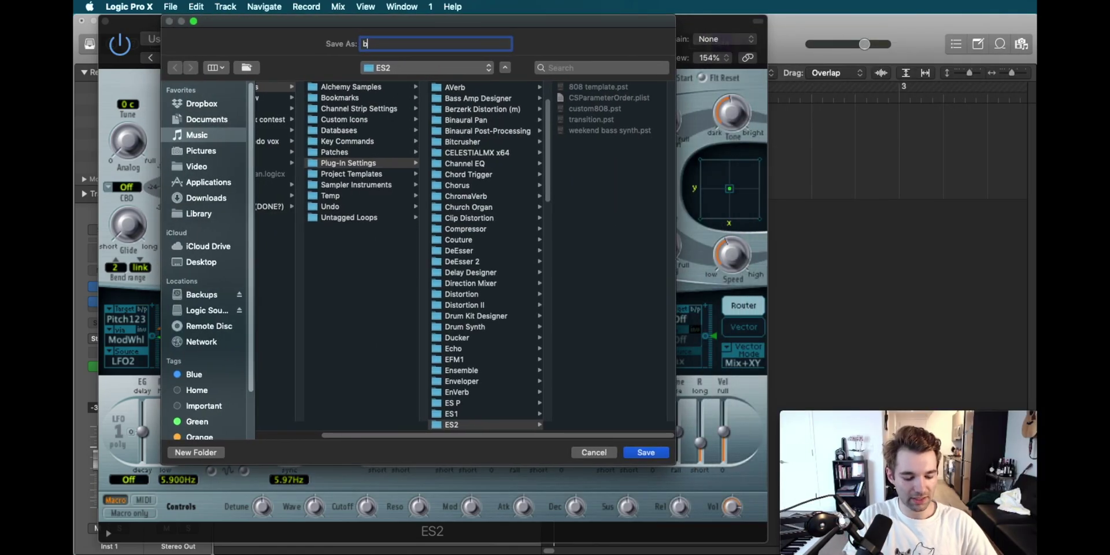
text(uzzy saw synth)
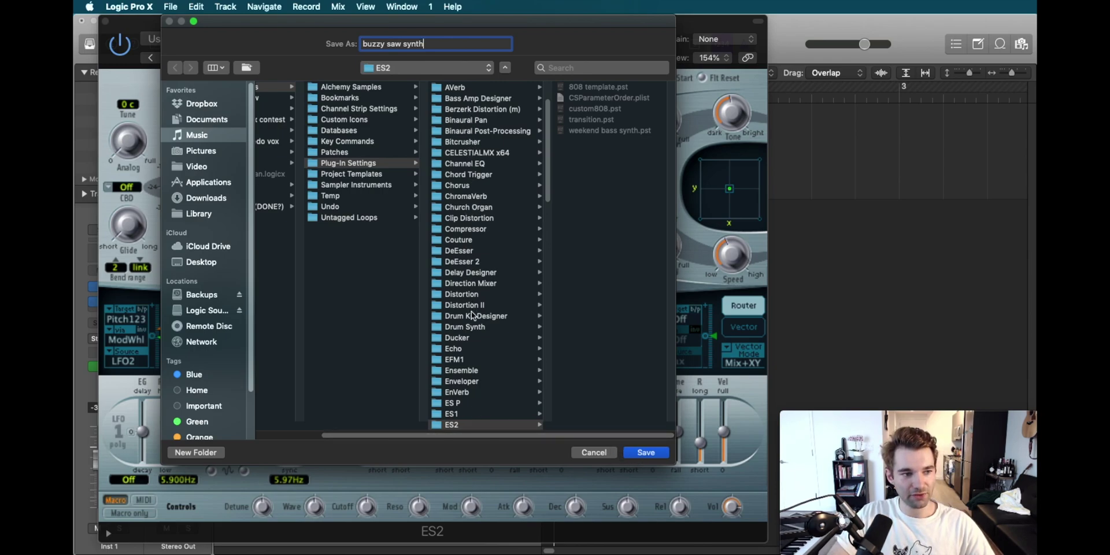
scroll(472, 315, down, 15)
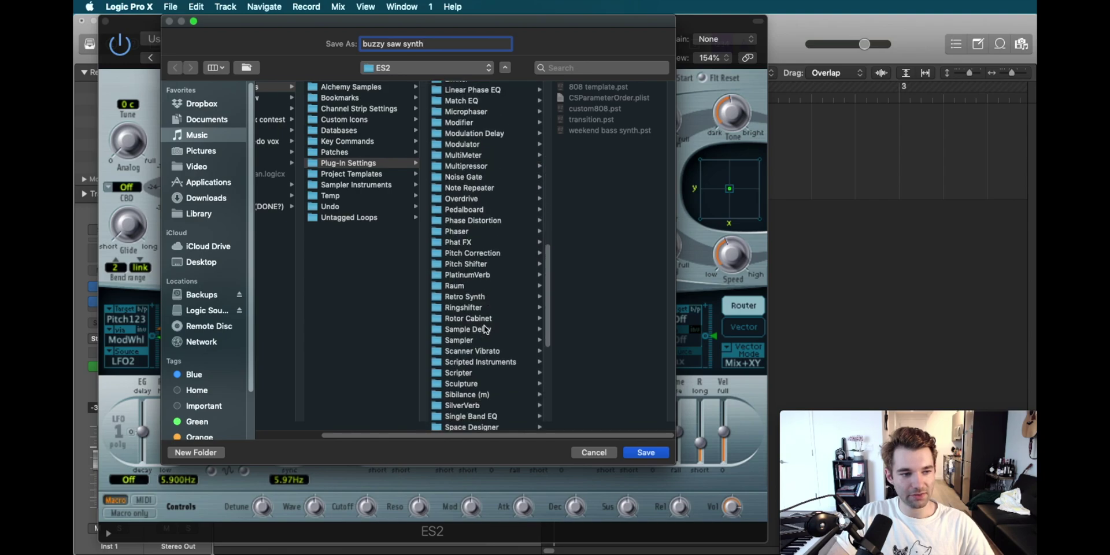
scroll(486, 329, down, 5)
click(658, 452)
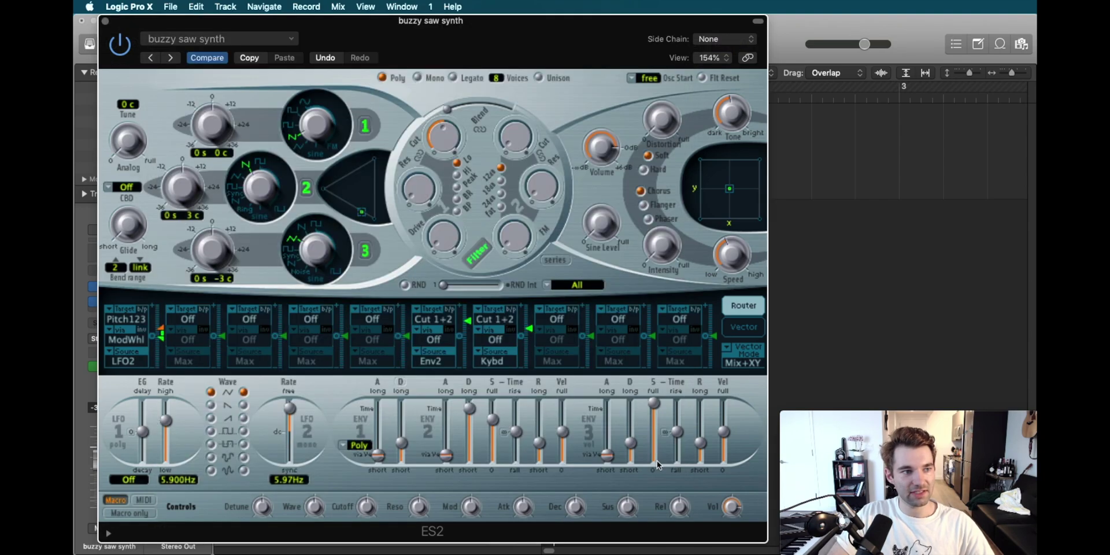
Step: Confirm 'buzzy saw synth' is listed among the ES2 presets, then close the ES2 window
click(272, 43)
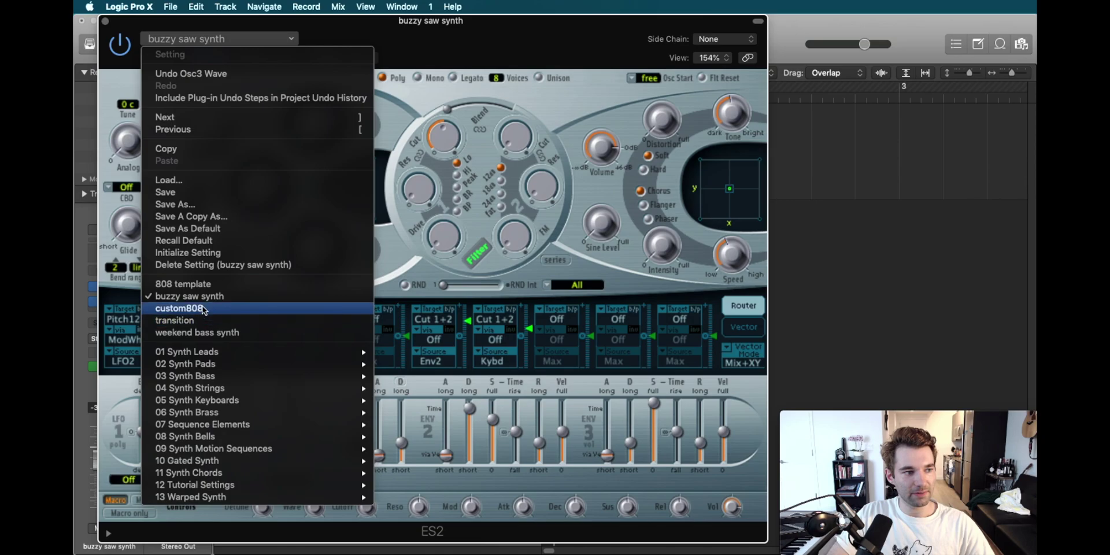
click(208, 296)
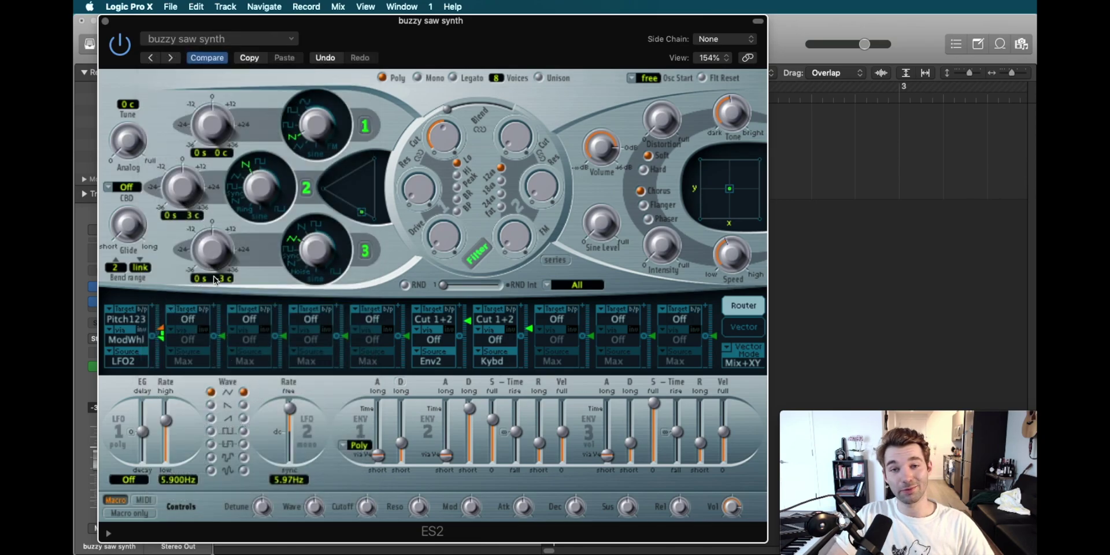
click(105, 21)
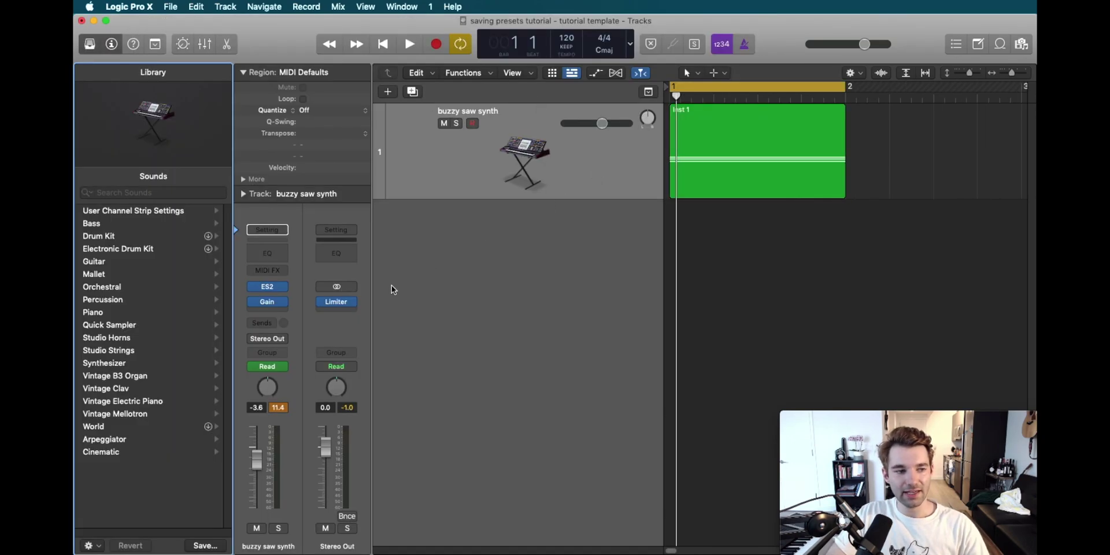
Step: Insert stereo Space Designer and Overdrive effects on the synth channel's Audio FX slots
click(267, 286)
click(105, 22)
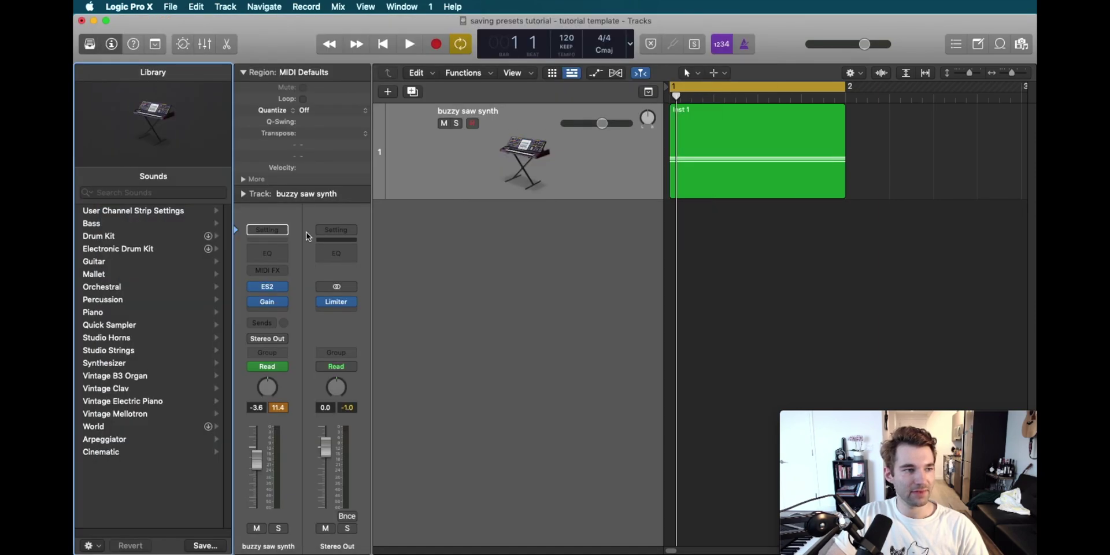
click(273, 312)
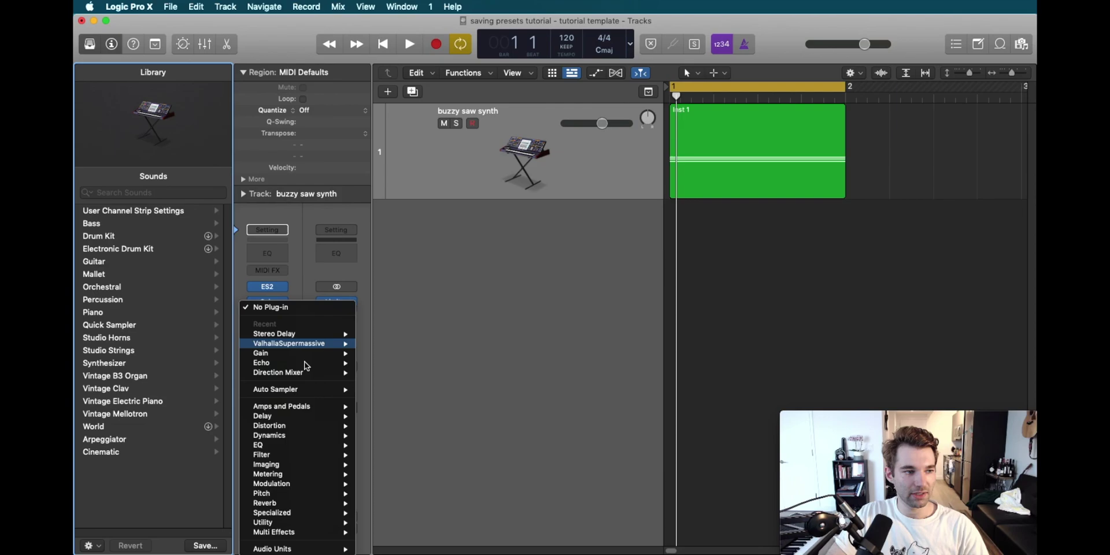
mouse_move(289, 504)
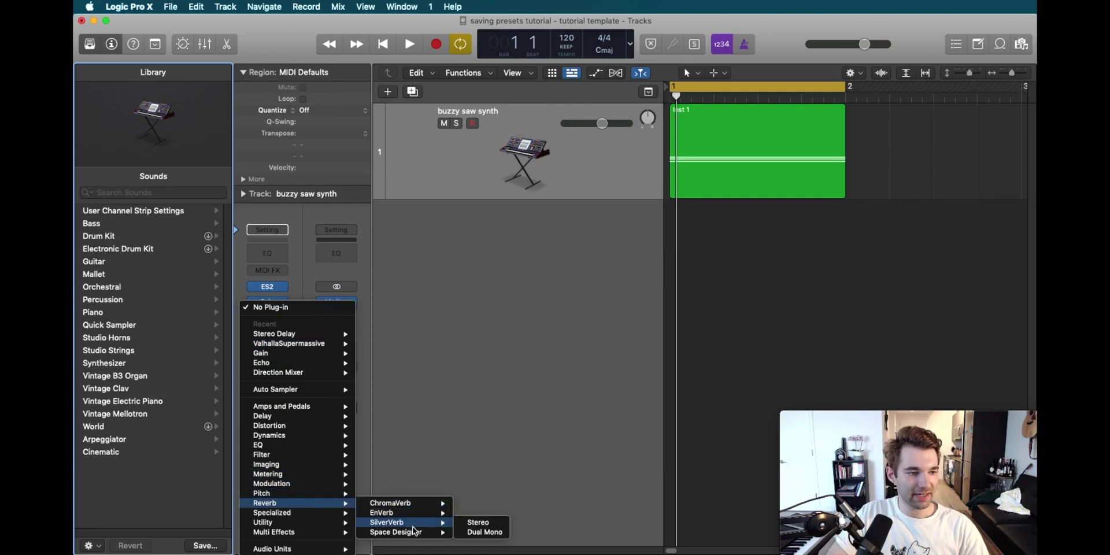
mouse_move(405, 532)
click(478, 532)
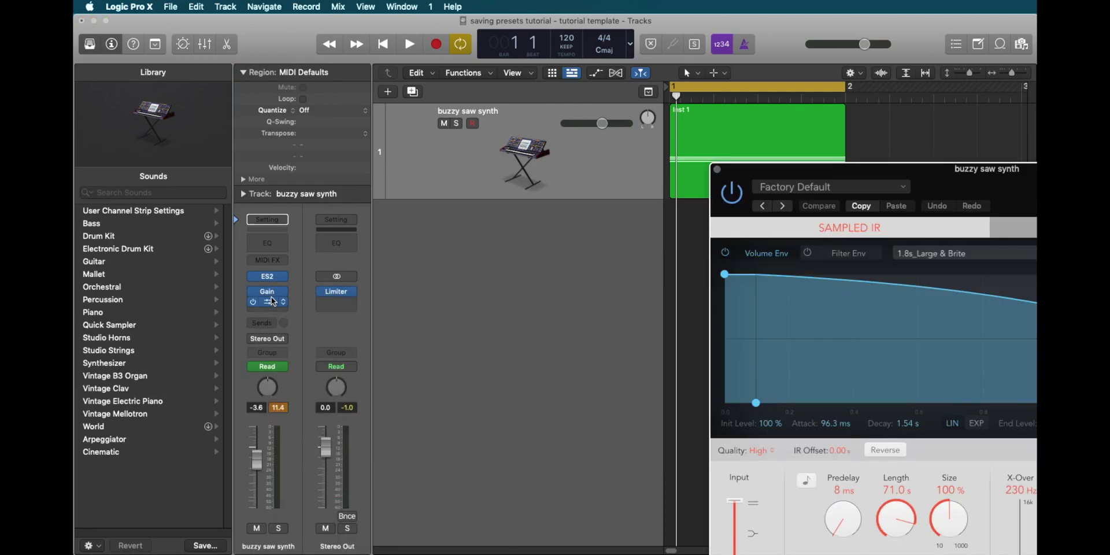
click(278, 301)
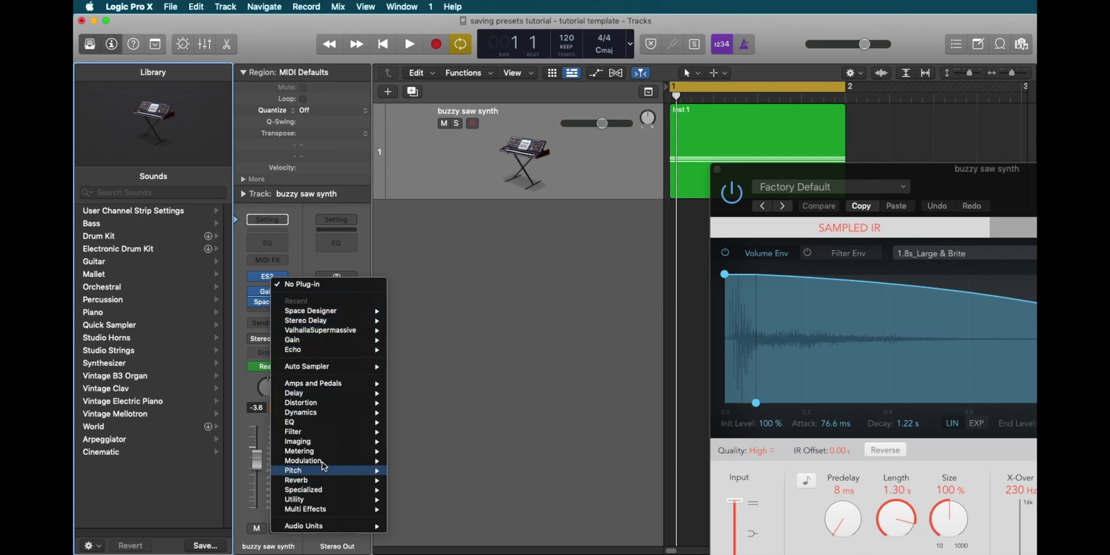
mouse_move(335, 408)
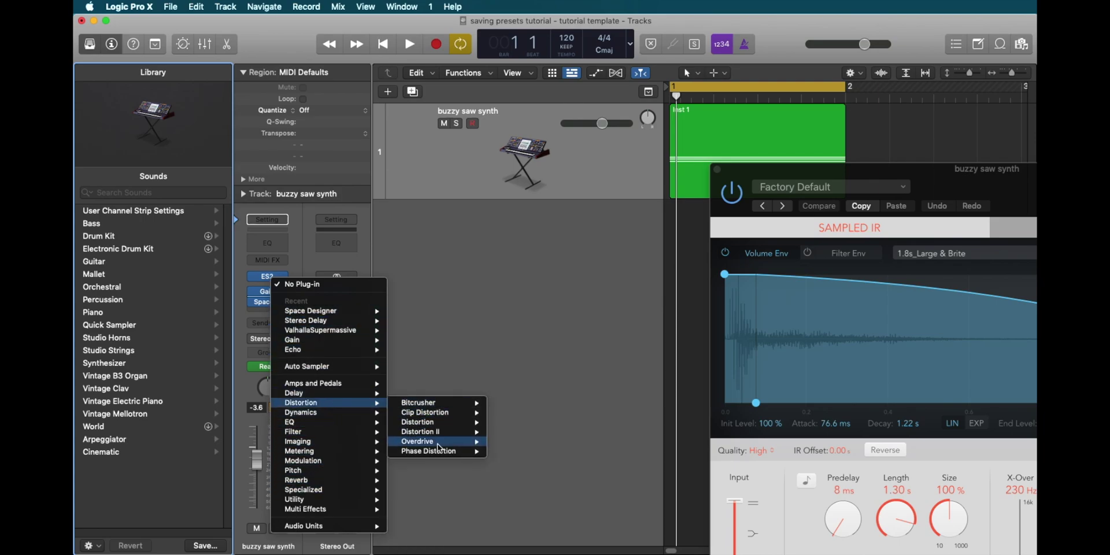
mouse_move(445, 441)
click(532, 444)
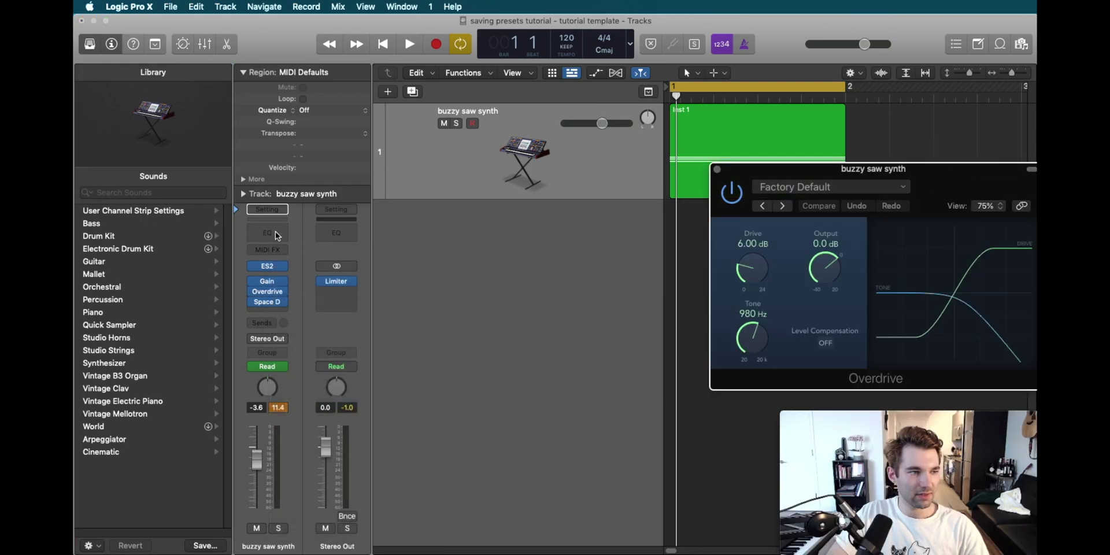
Step: Add Channel EQ with the low band cut 8.1 dB at 88 Hz
click(283, 236)
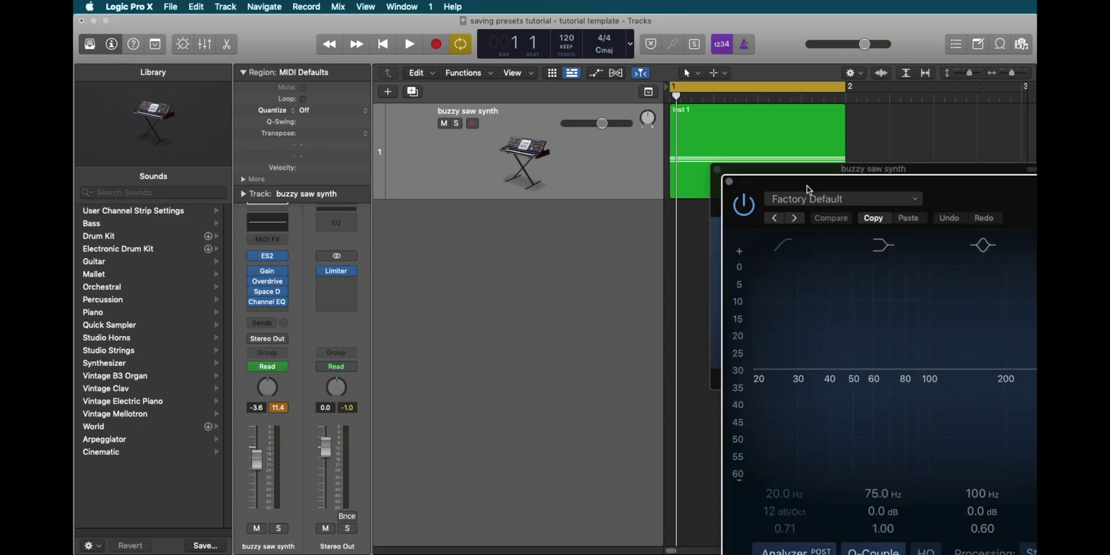
drag(758, 170, 75, 16)
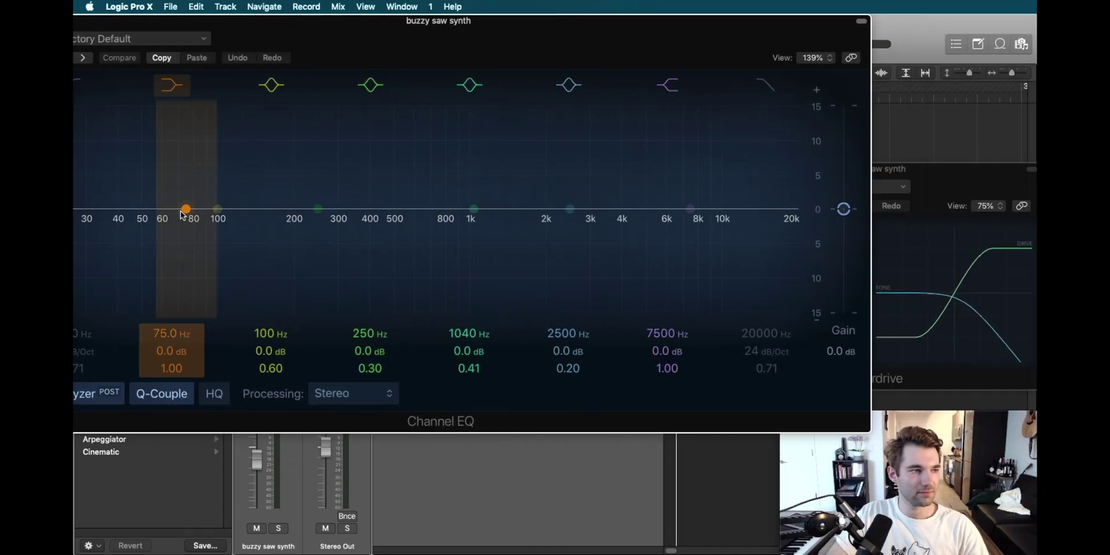
drag(182, 228, 197, 285)
drag(208, 21, 504, 68)
click(314, 68)
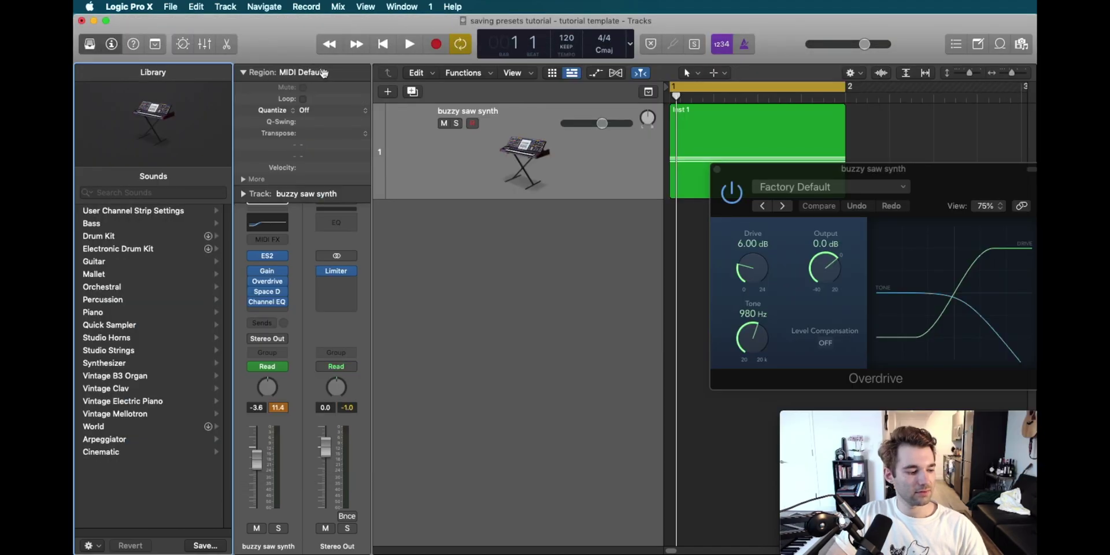
click(717, 170)
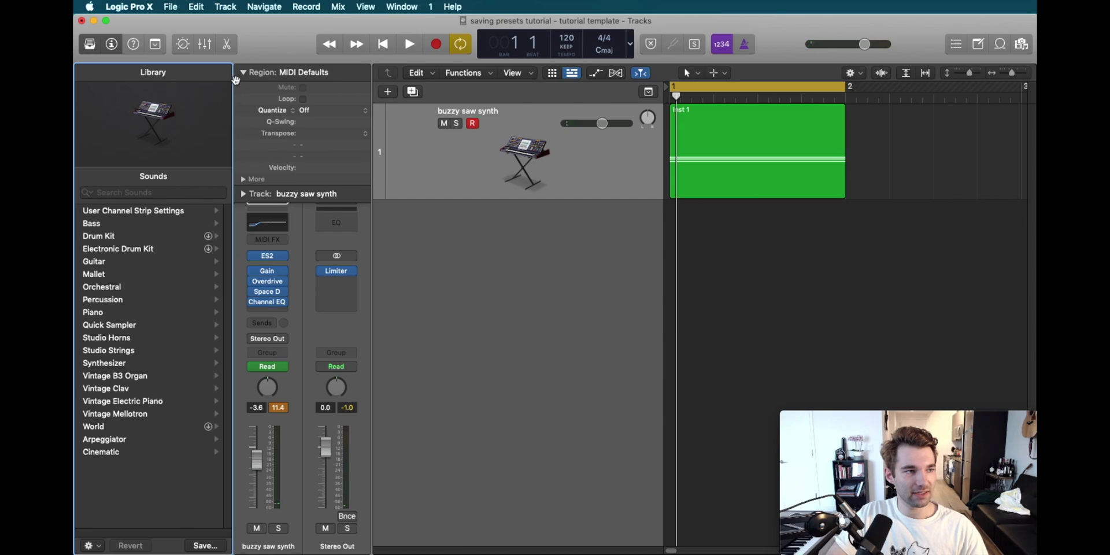
Step: Save the synth's full channel strip as the setting 'crunchy buzzy saw'
click(241, 71)
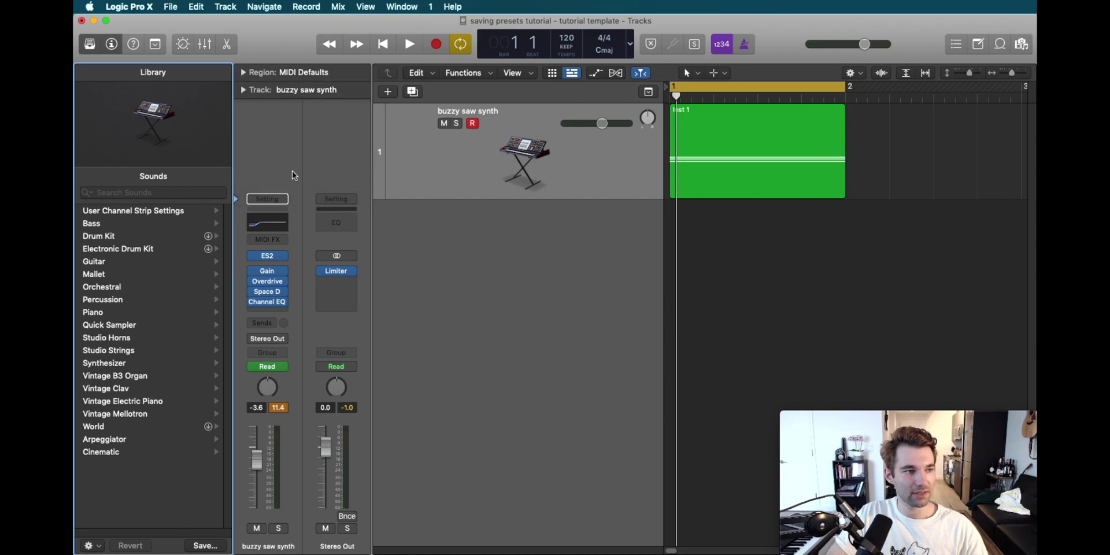
click(267, 199)
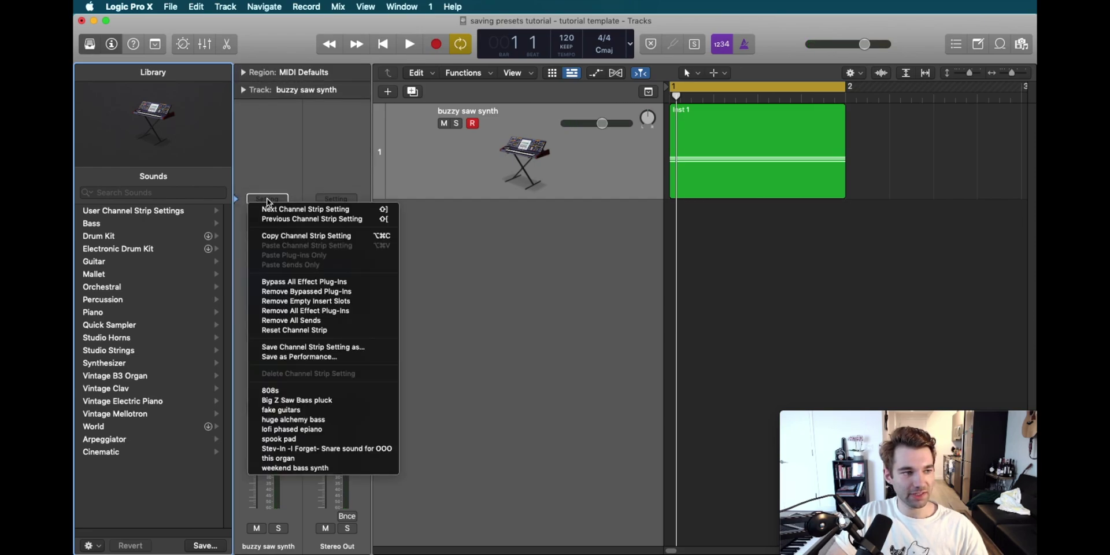
click(296, 348)
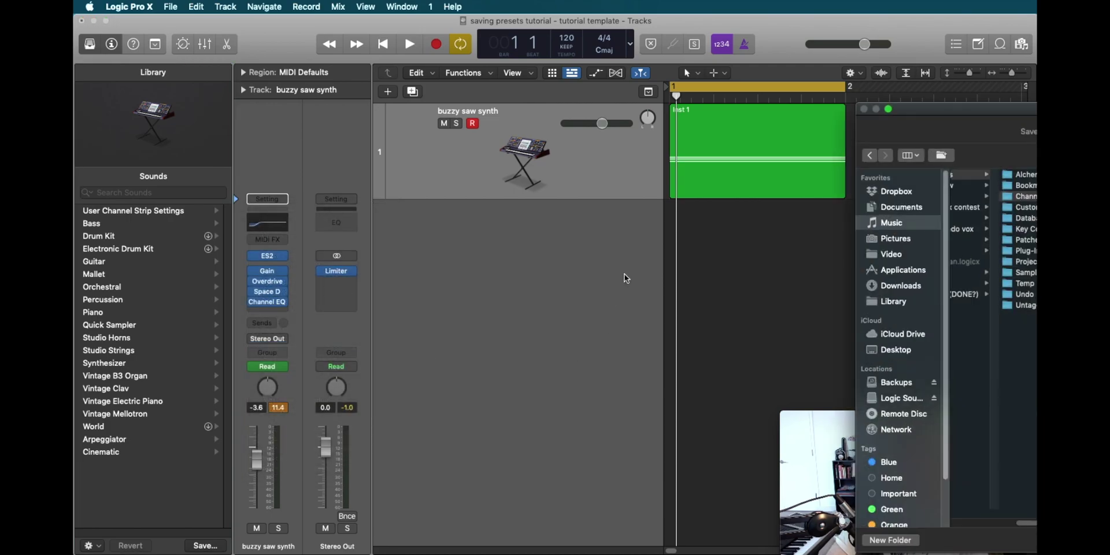
drag(937, 131, 322, 16)
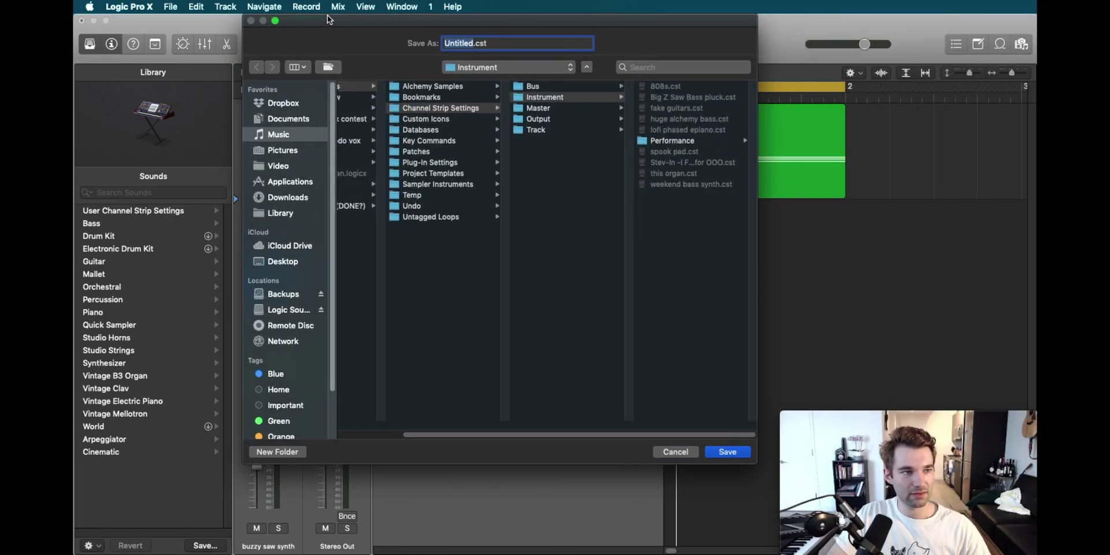
text(crunchy buzzy)
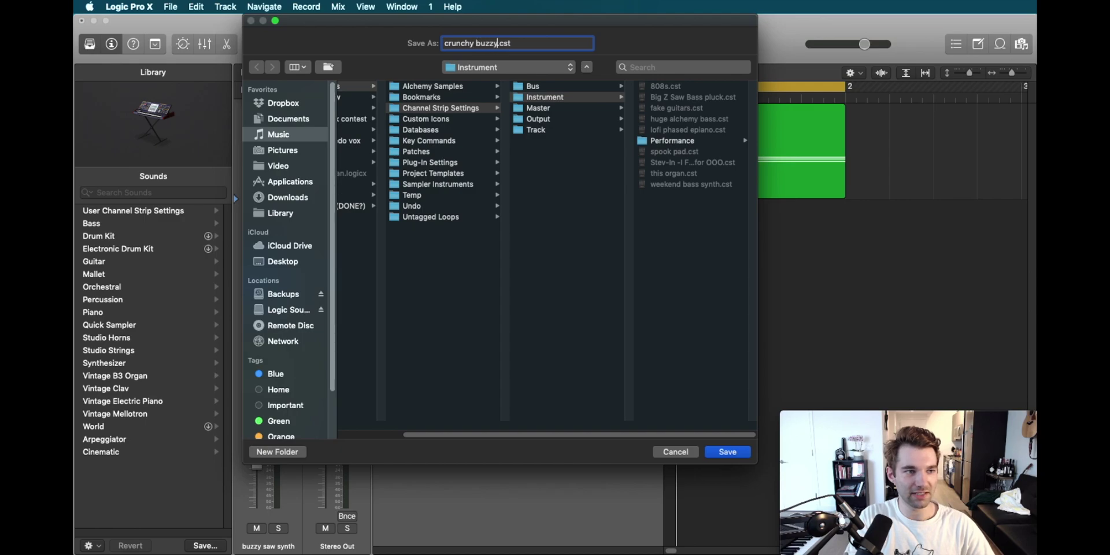
text( saw)
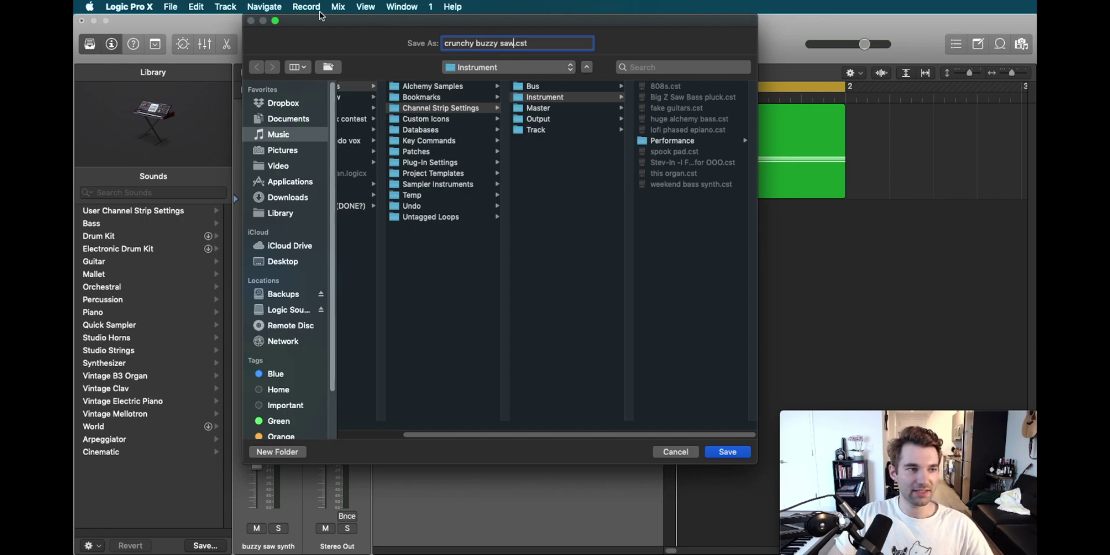
click(730, 451)
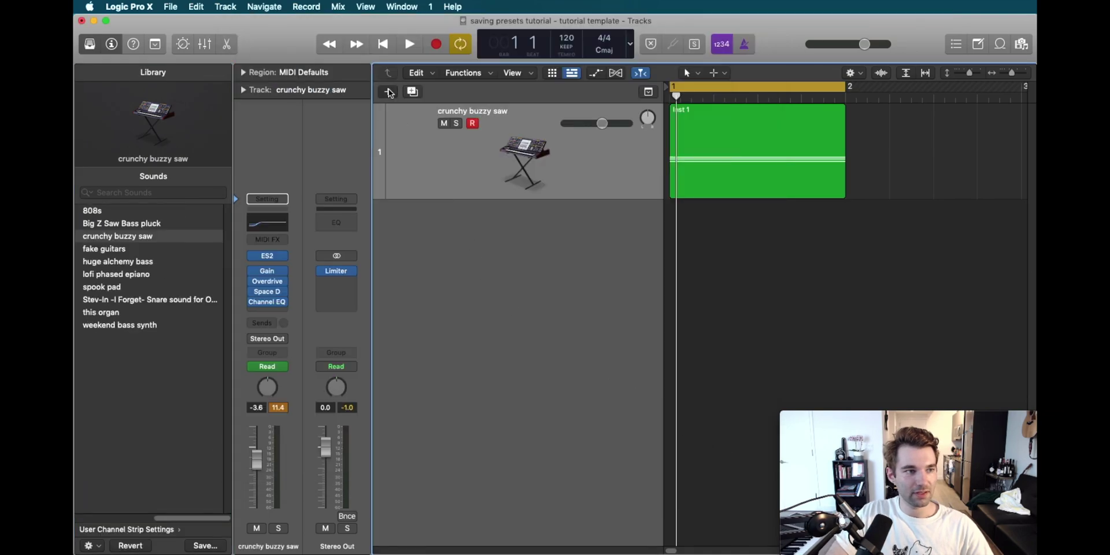
Step: Create an empty software instrument track, Inst 2, beneath crunchy buzzy saw
key(alt+super+n)
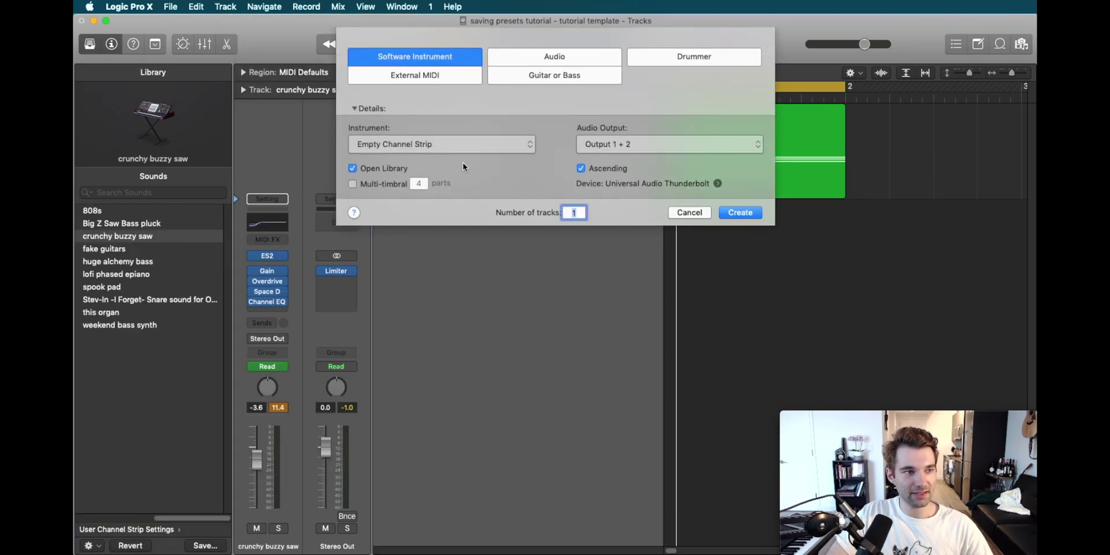
click(740, 213)
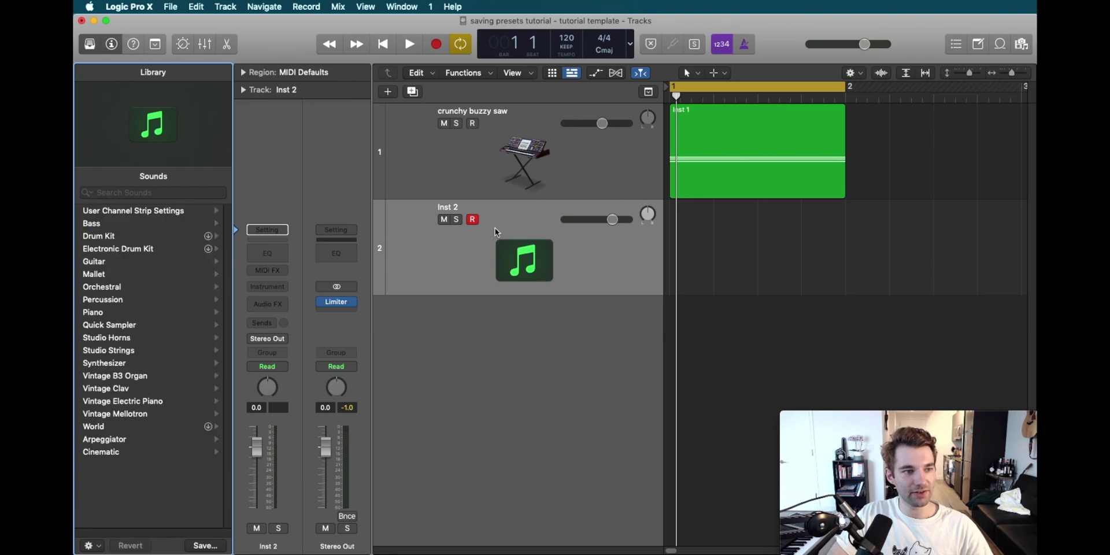
click(268, 225)
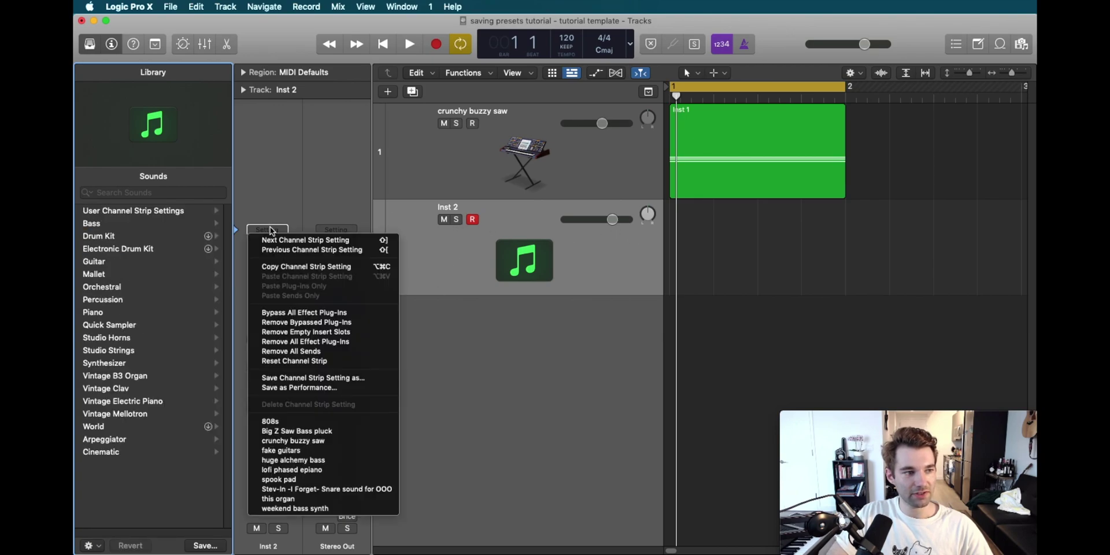
Step: Load crunchy buzzy saw onto Inst 2 and switch its ES2 to the 'buzzy saw synth' patch
click(306, 441)
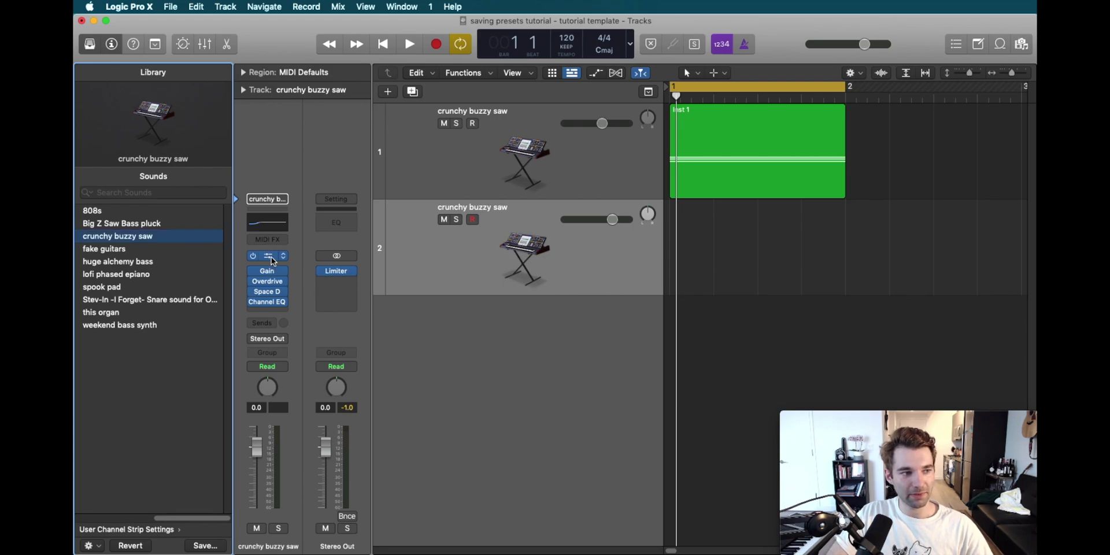
click(272, 258)
drag(778, 171, 144, 47)
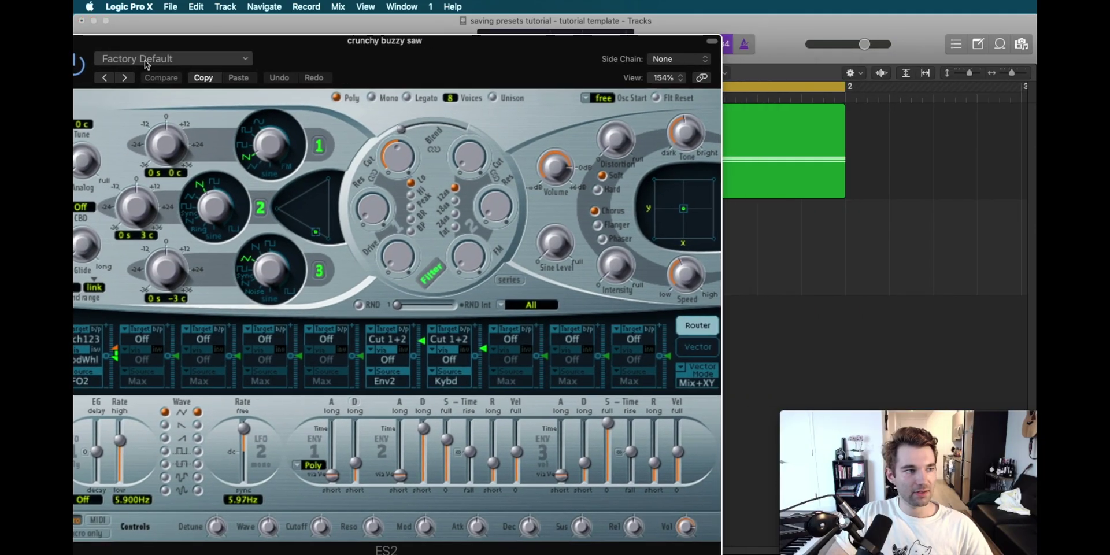
click(145, 60)
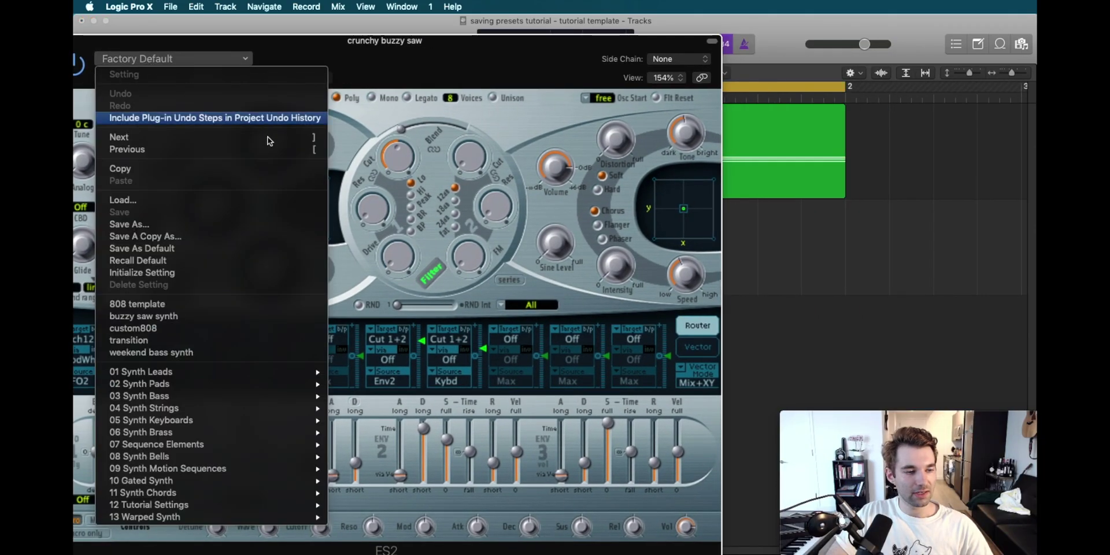
click(163, 318)
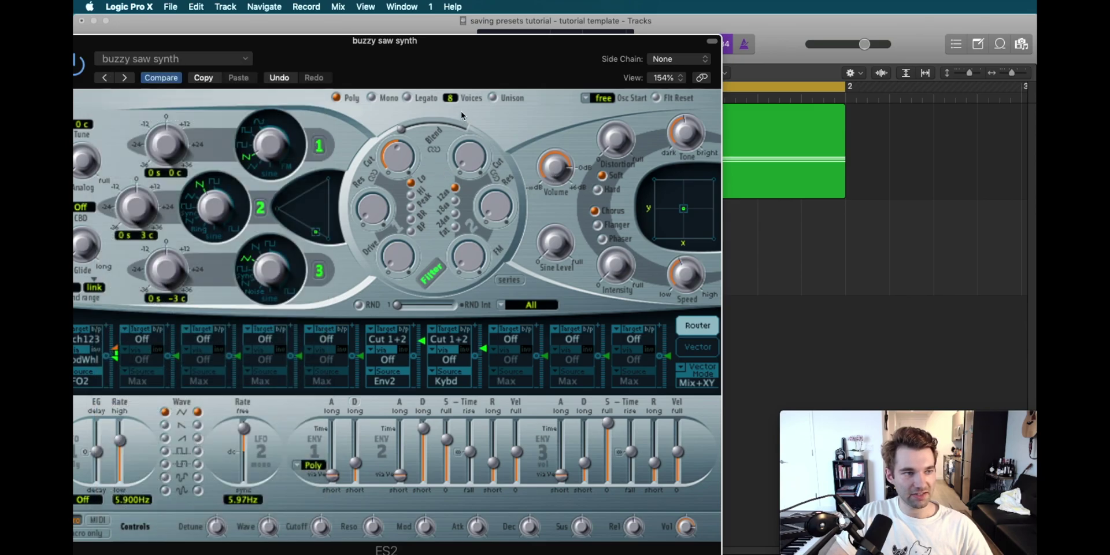
drag(165, 46, 207, 100)
click(101, 95)
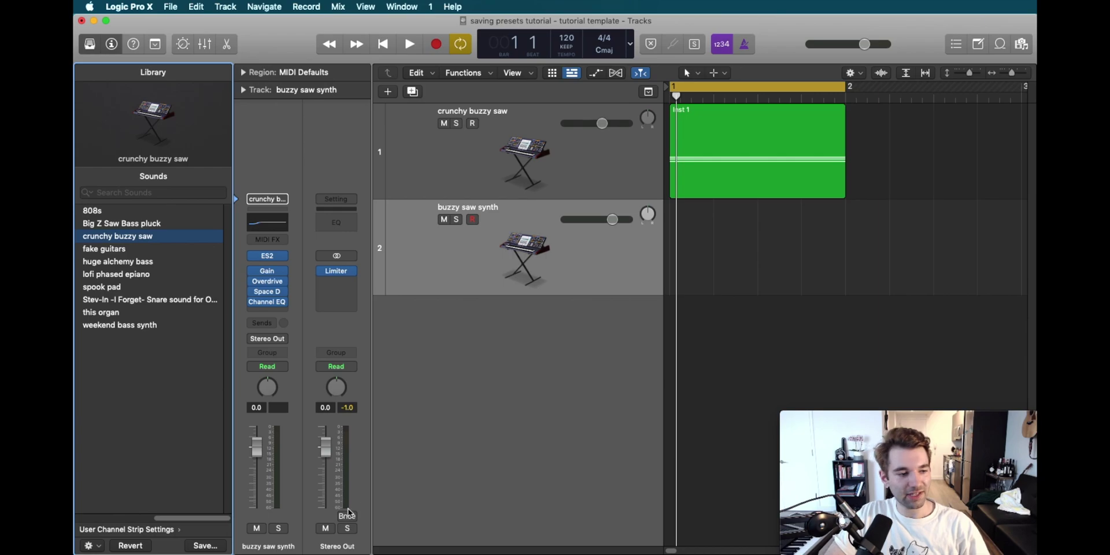
Step: Create a new audio track and load the Vocals 2020 channel strip setting onto it
double_click(488, 311)
click(735, 245)
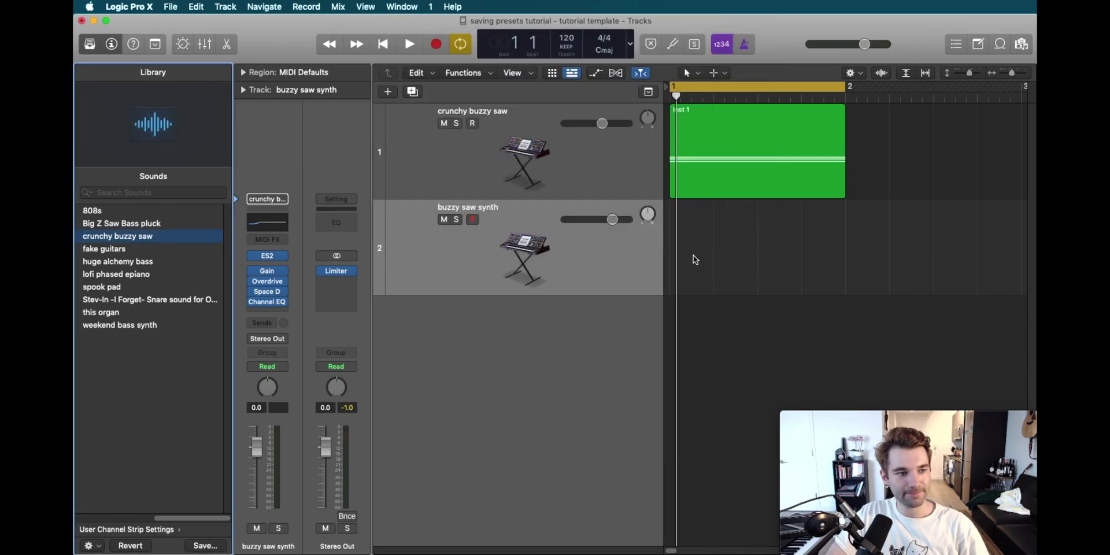
click(268, 240)
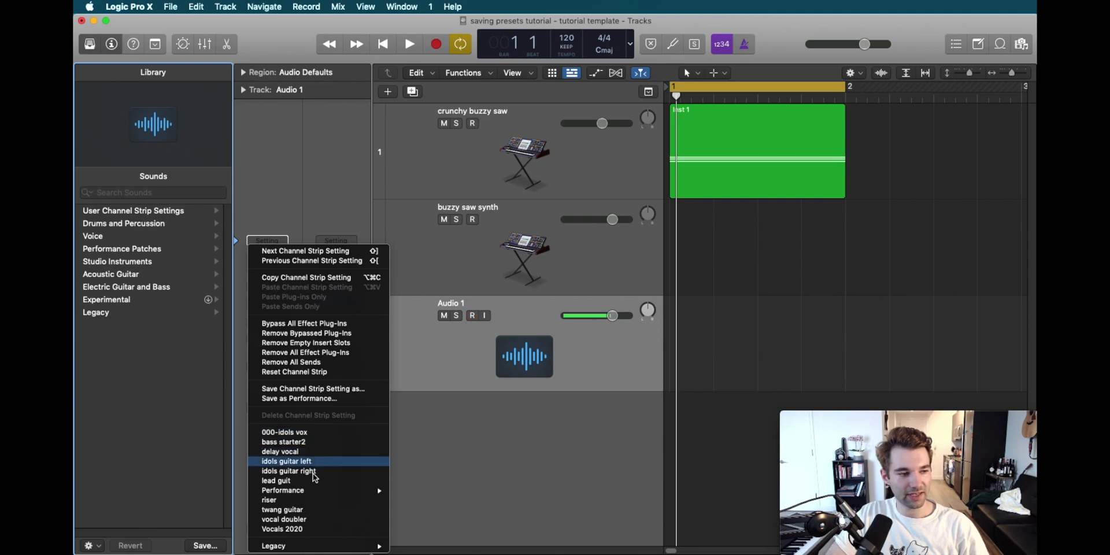
click(337, 526)
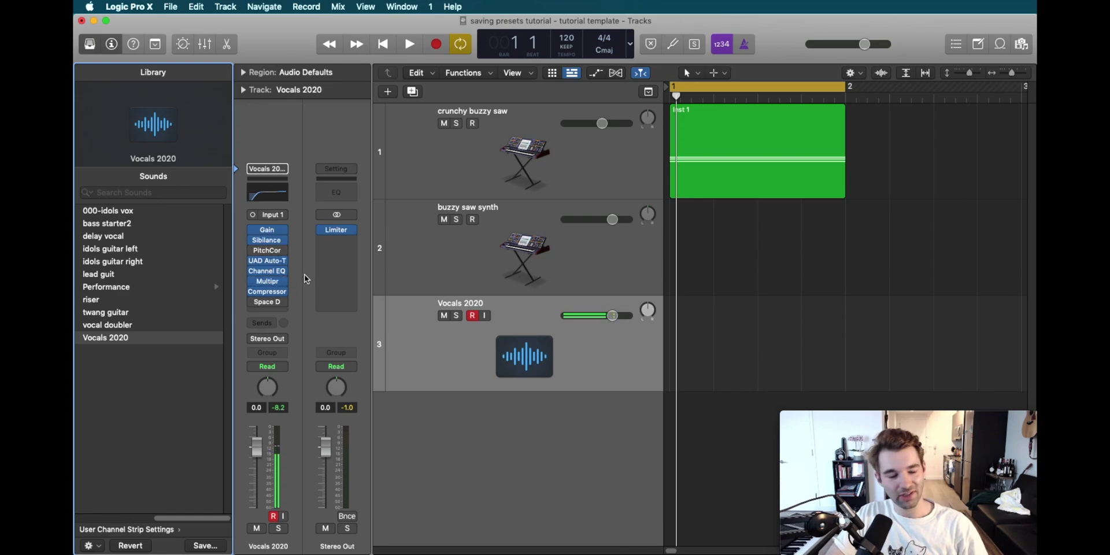
Step: Recall the crunchy buzzy saw channel strip setting on track 2
click(271, 170)
scroll(295, 92, up, 5)
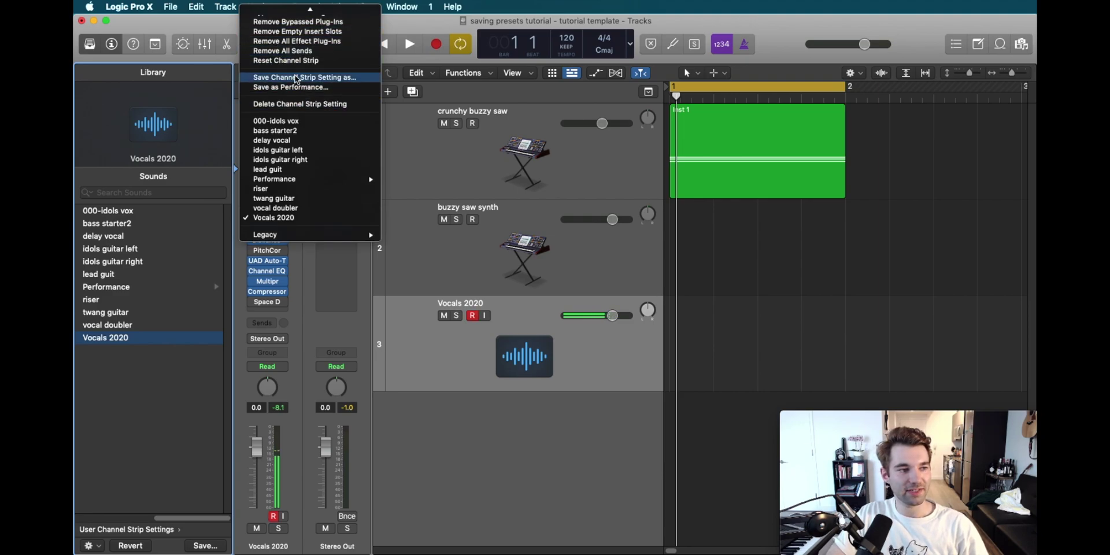
click(463, 272)
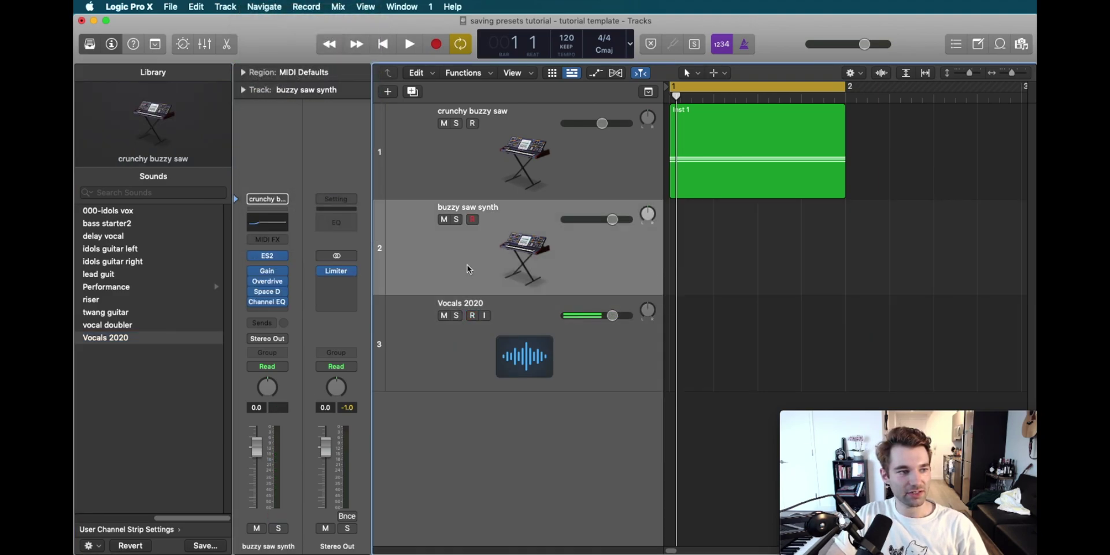
click(274, 203)
click(274, 203)
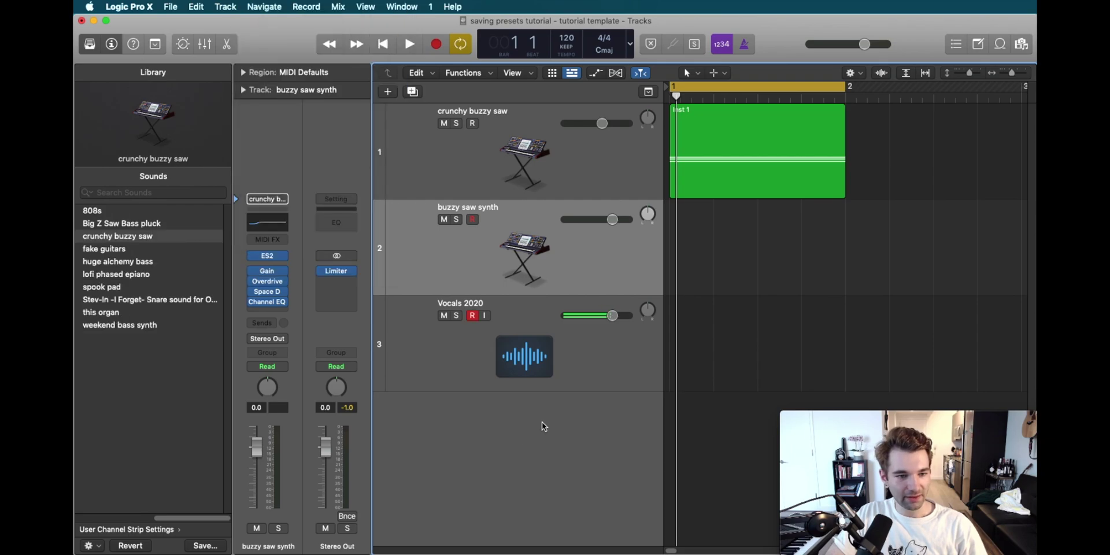
Step: In the mixer, route the vocal track's send to Bus 1
key(x)
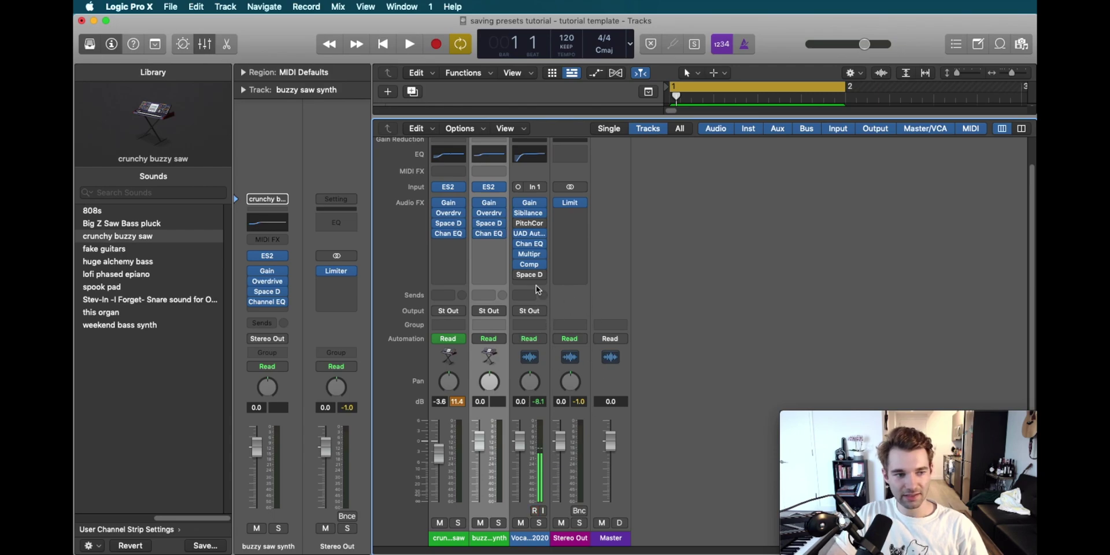
click(527, 295)
mouse_move(537, 312)
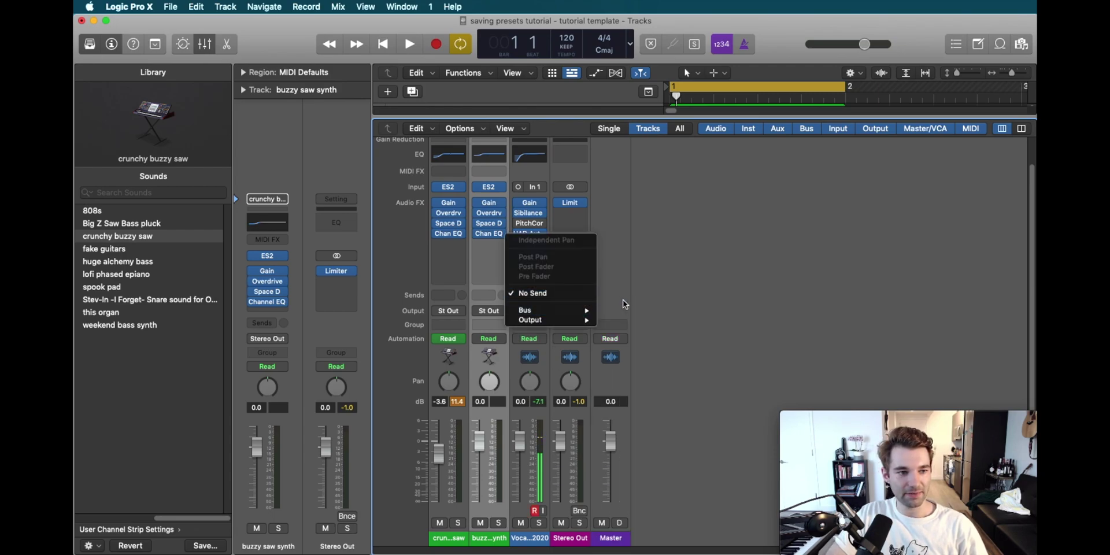
click(622, 311)
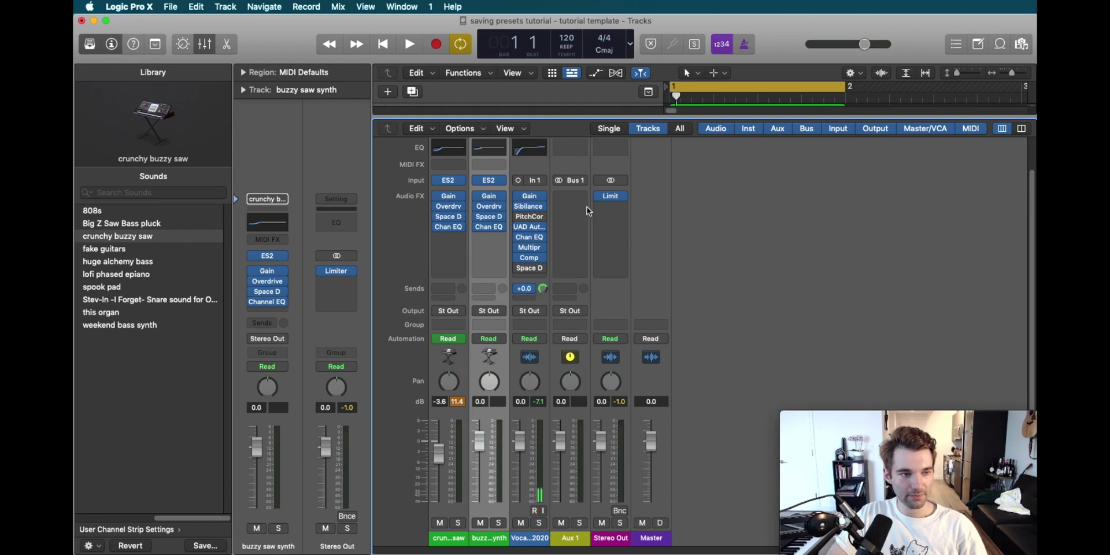
Step: Insert a stereo Tape Delay on the Aux 1 return strip
scroll(585, 200, up, 2)
click(576, 163)
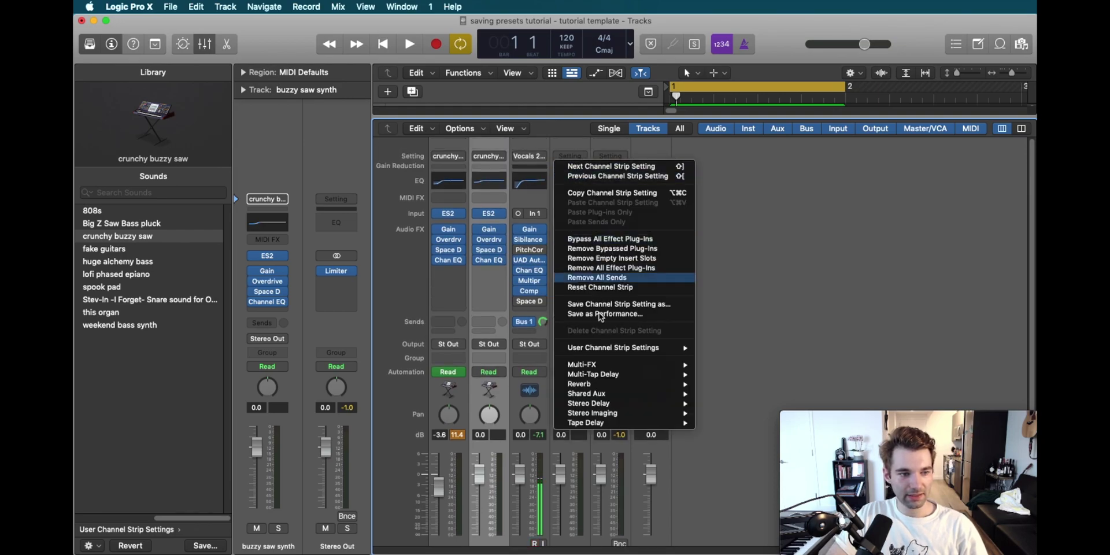
mouse_move(609, 349)
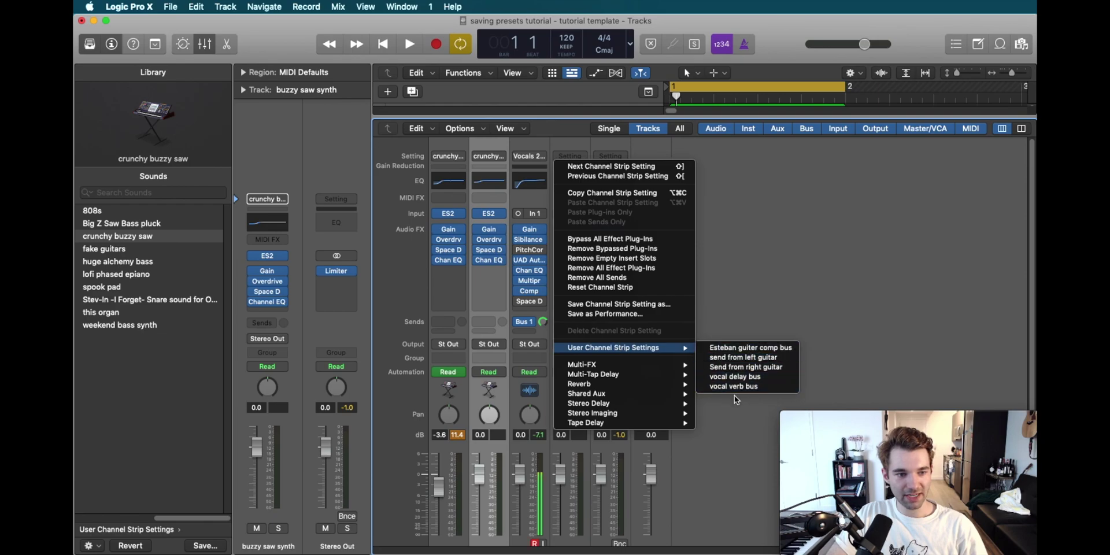
click(789, 246)
click(570, 230)
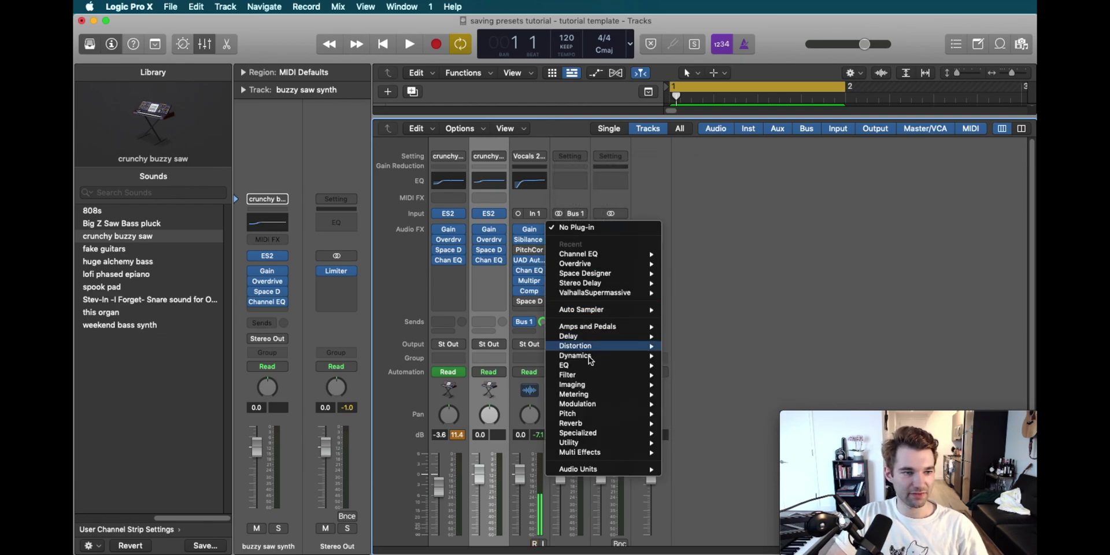
mouse_move(595, 356)
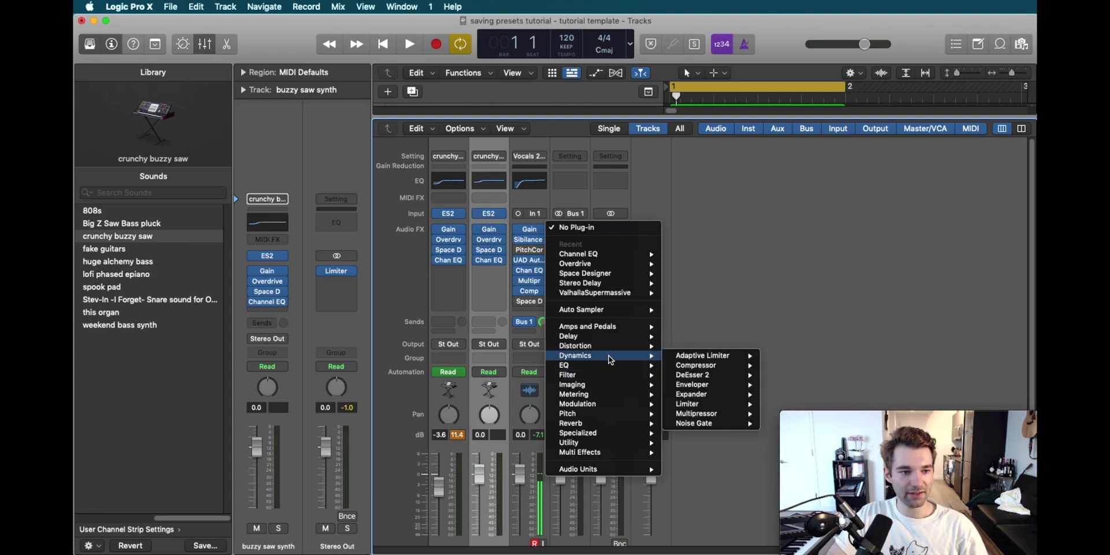
mouse_move(601, 335)
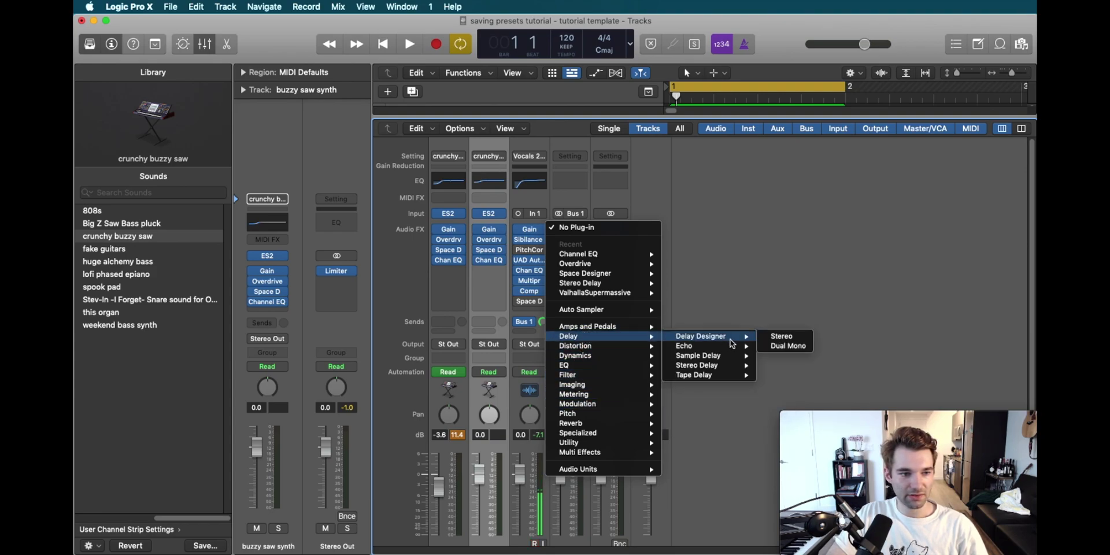
mouse_move(718, 376)
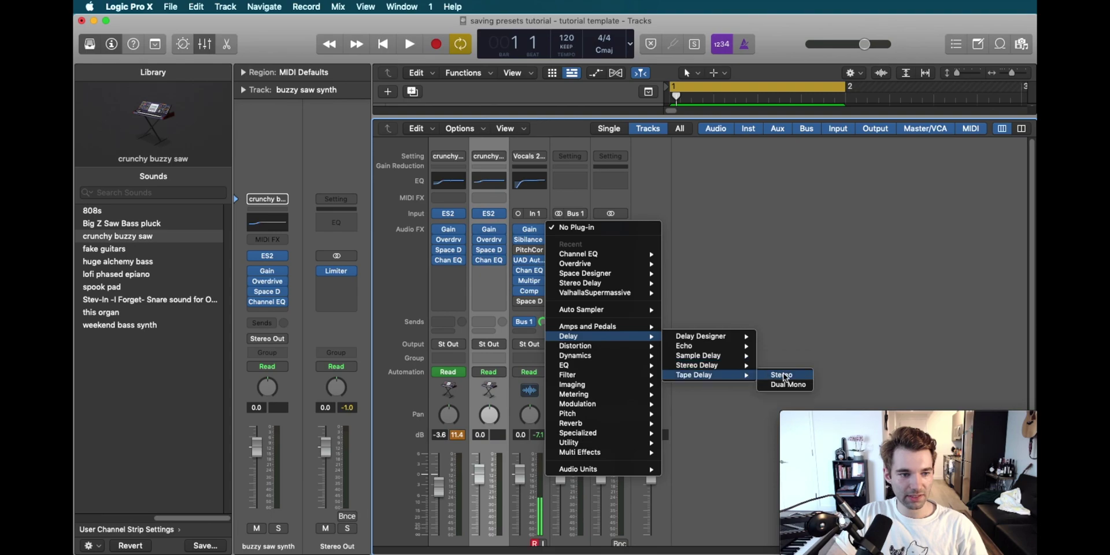
click(789, 376)
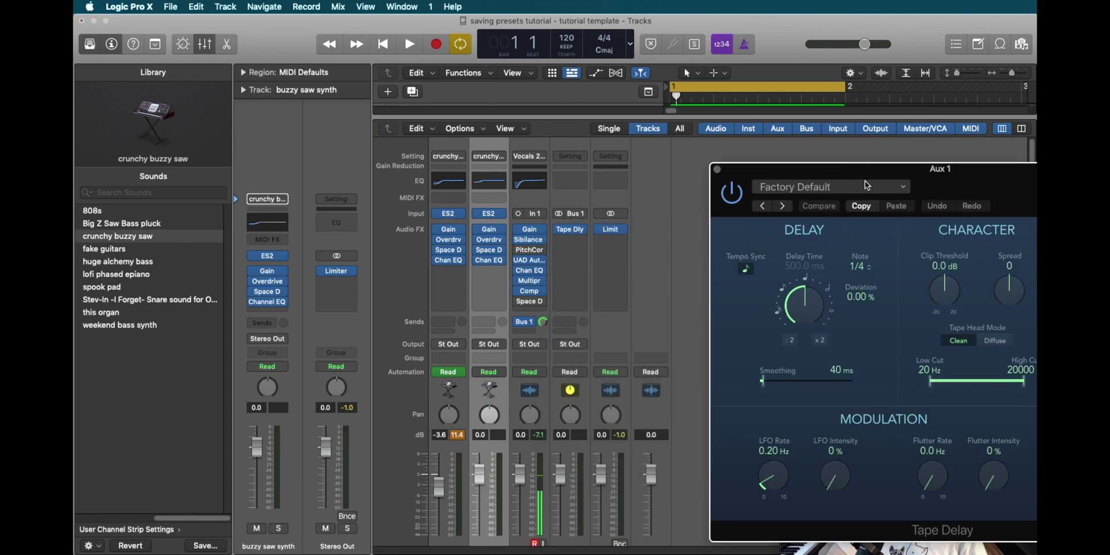
Step: Set the Aux 1 Tape Delay to 1/16 notes, 100% wet and 0% feedback
drag(844, 152, 494, 84)
drag(451, 220, 467, 282)
drag(791, 380, 788, 335)
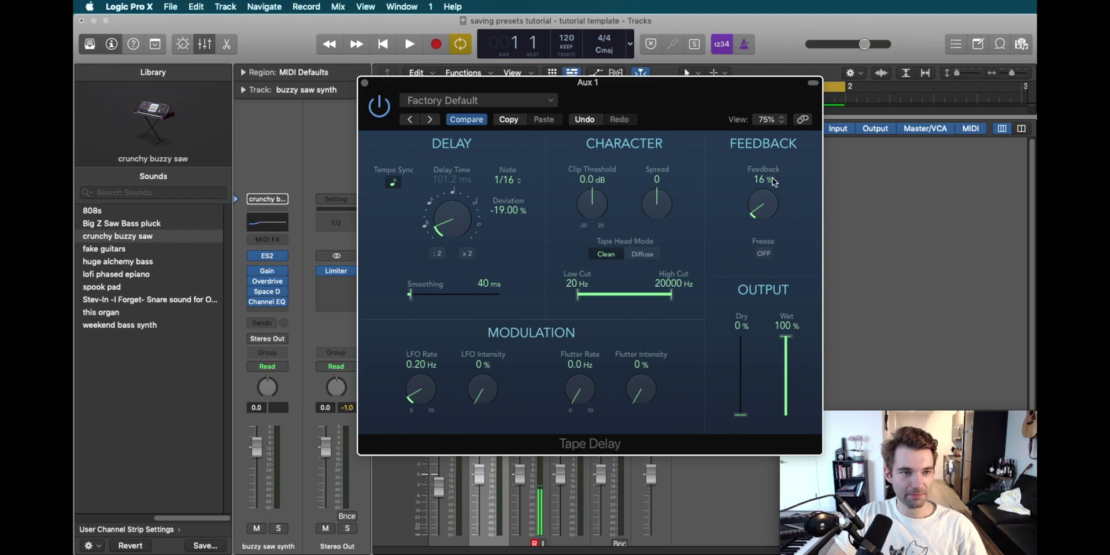
drag(763, 214, 762, 243)
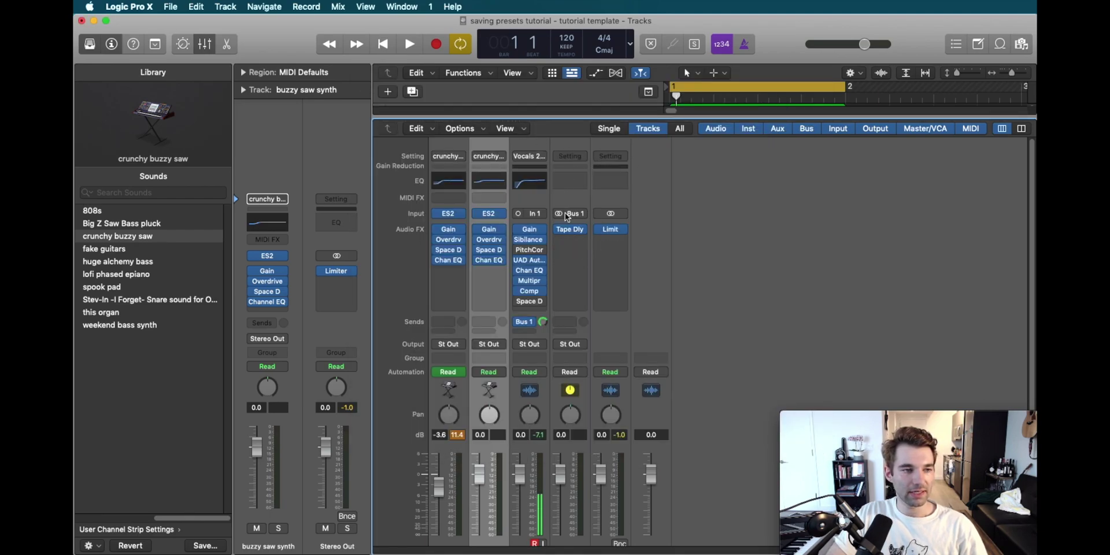
Step: Store the Aux 1 channel strip as a user preset 'vocal delay template' in the Bus folder
click(569, 157)
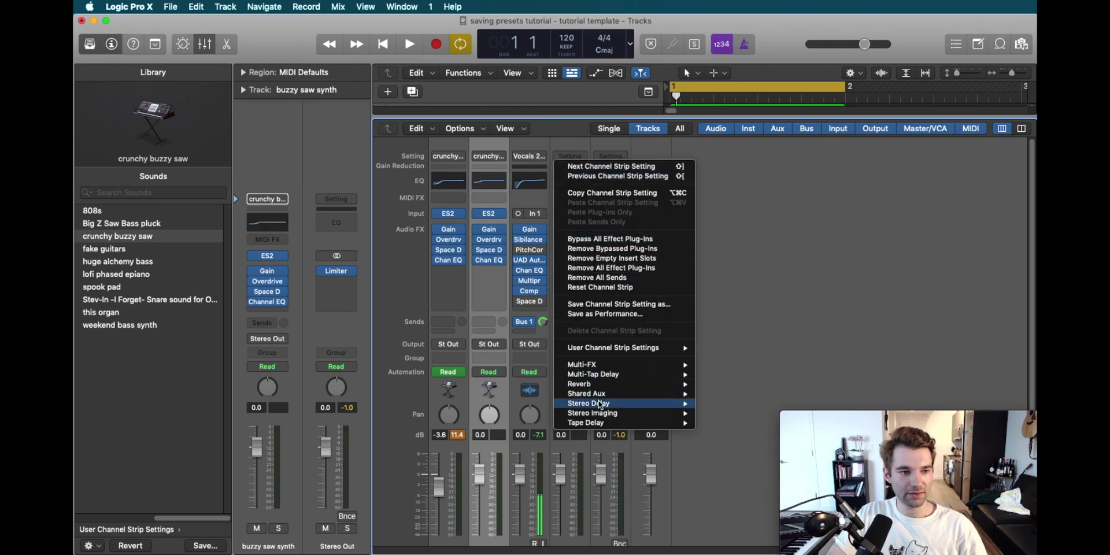
click(739, 259)
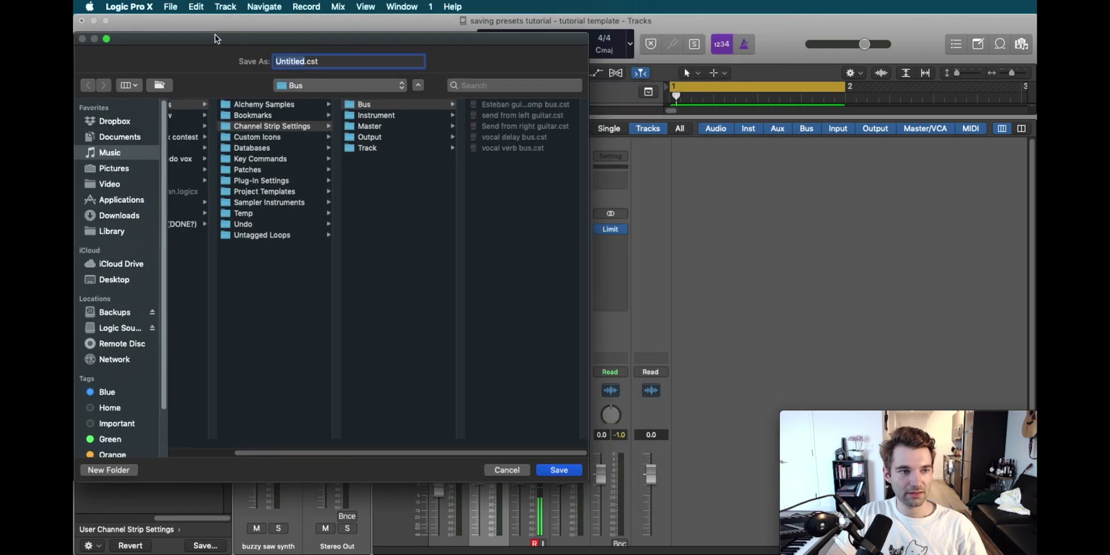
click(332, 93)
click(326, 93)
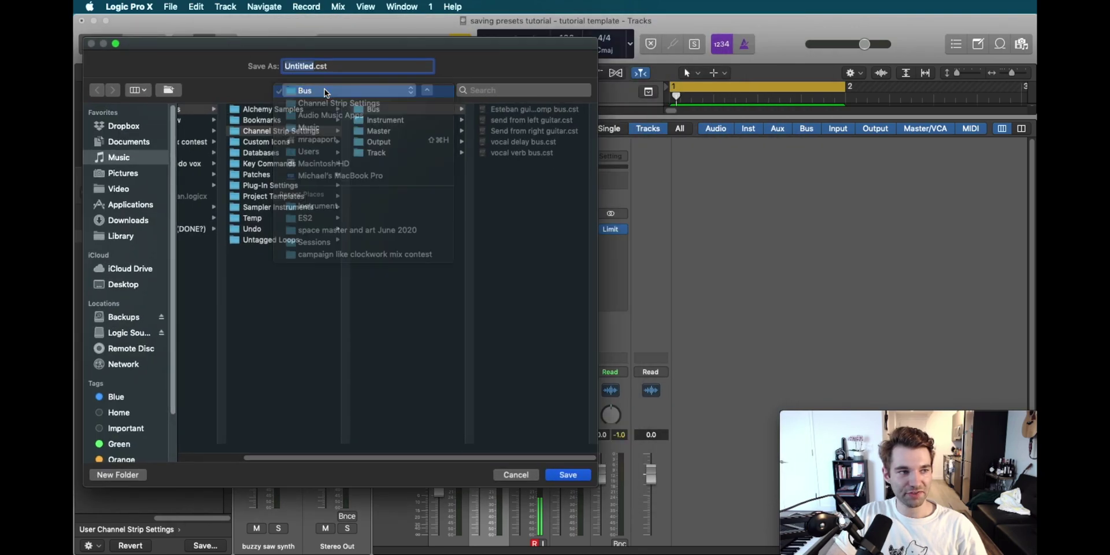
text(vocal dea)
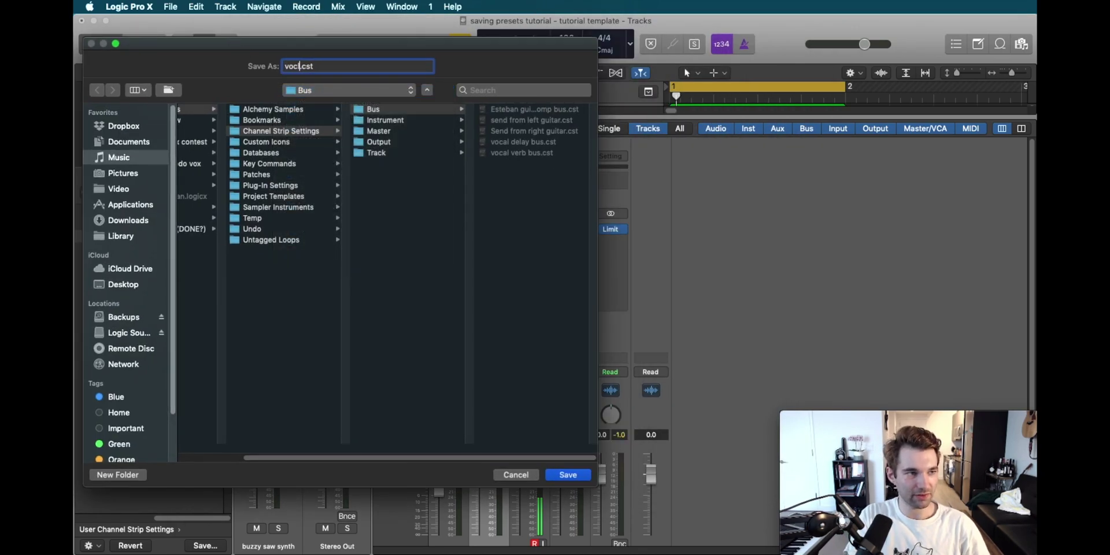
text(ay template)
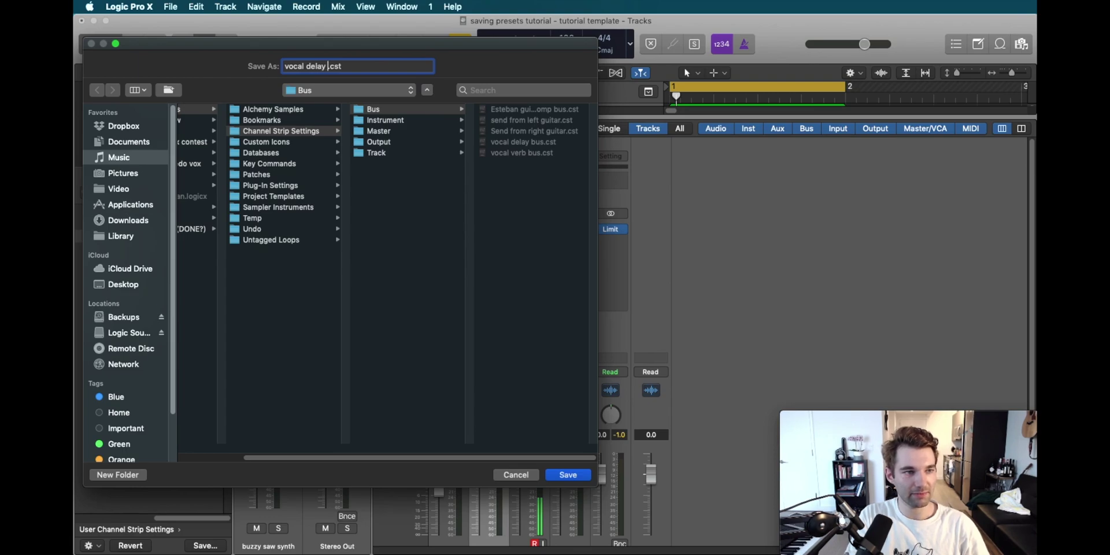
key(Return)
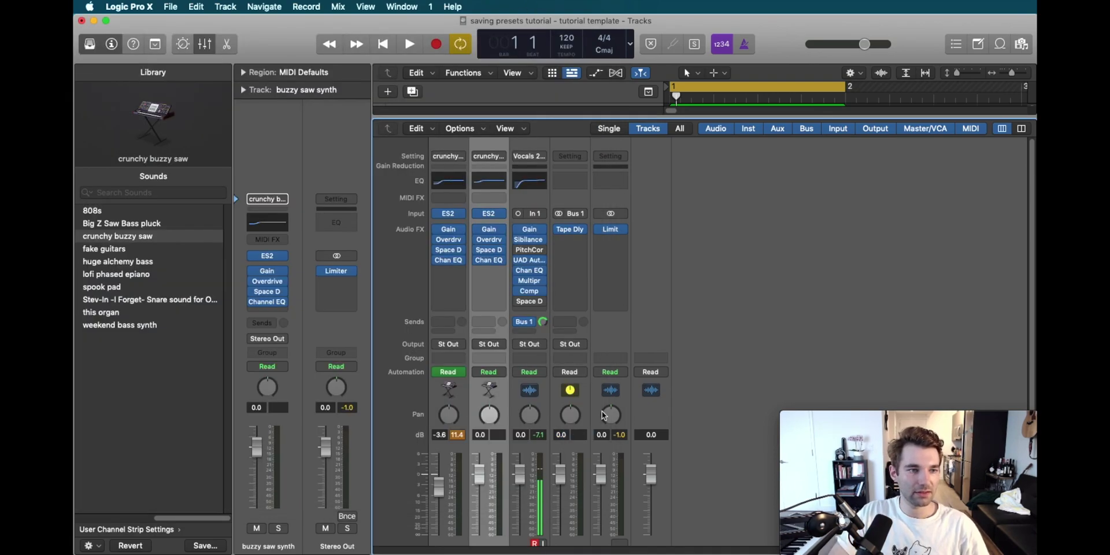
click(579, 159)
mouse_move(585, 369)
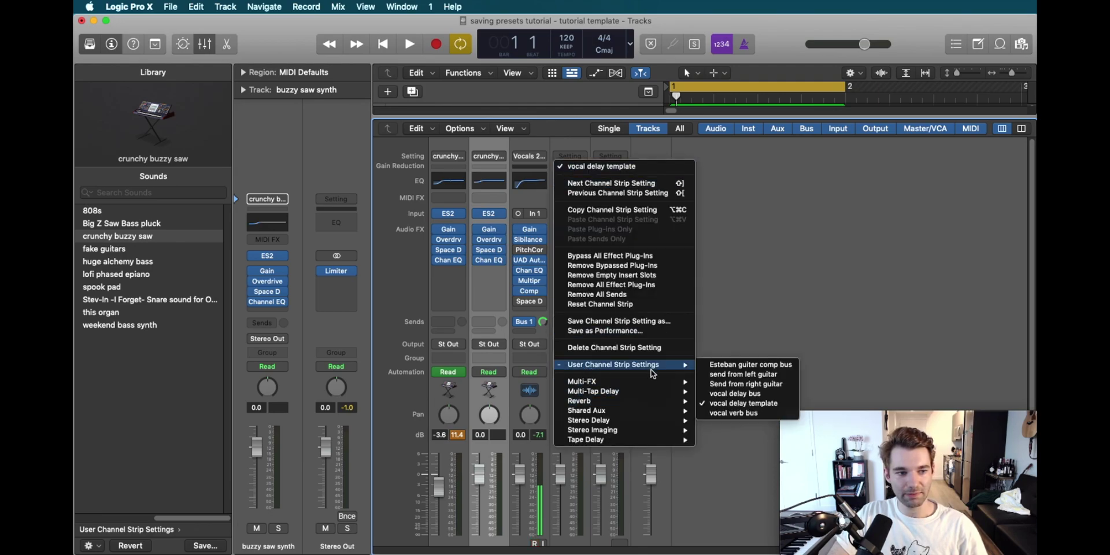
mouse_move(617, 444)
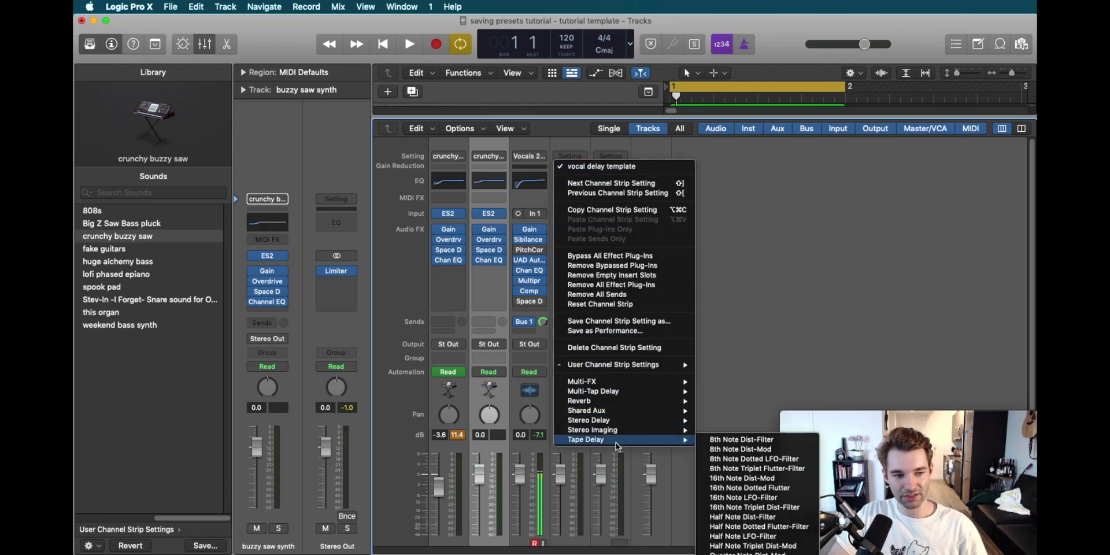
mouse_move(650, 421)
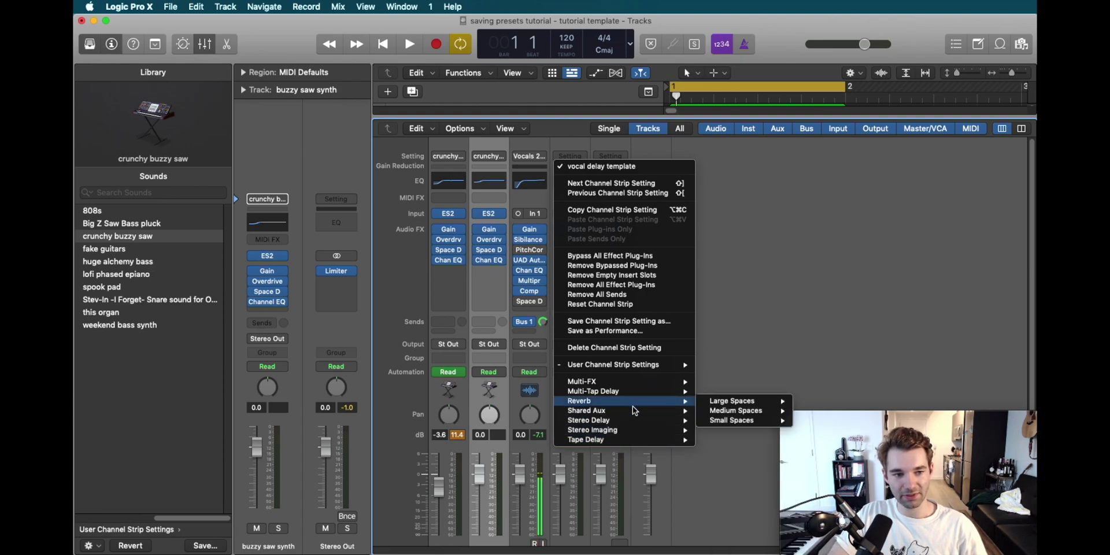
mouse_move(635, 406)
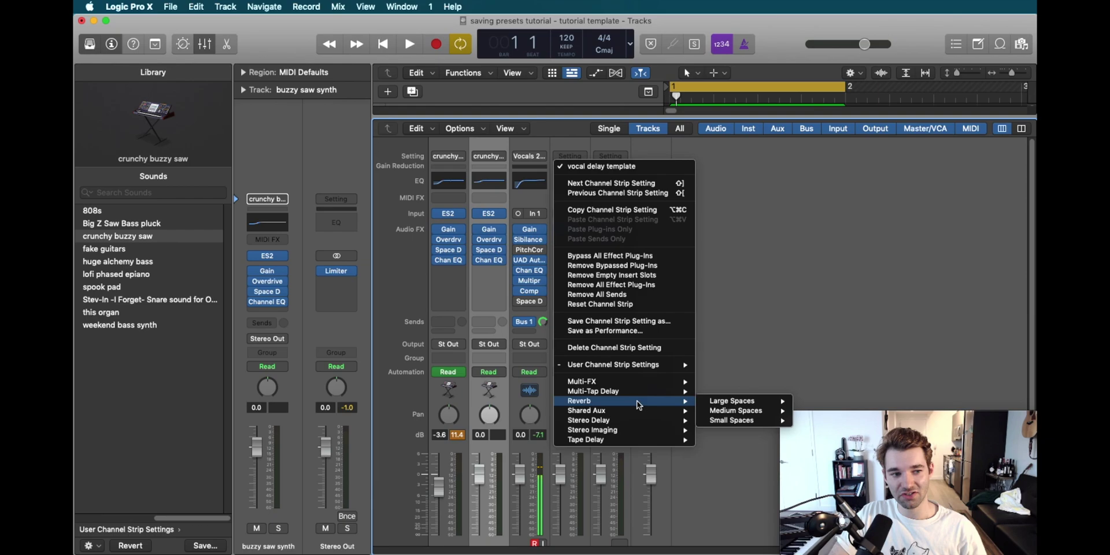
click(832, 283)
Step: Lower the Tracks/Mixer divider so the crunchy buzzy saw region shows above a shorter mixer
drag(692, 133, 704, 217)
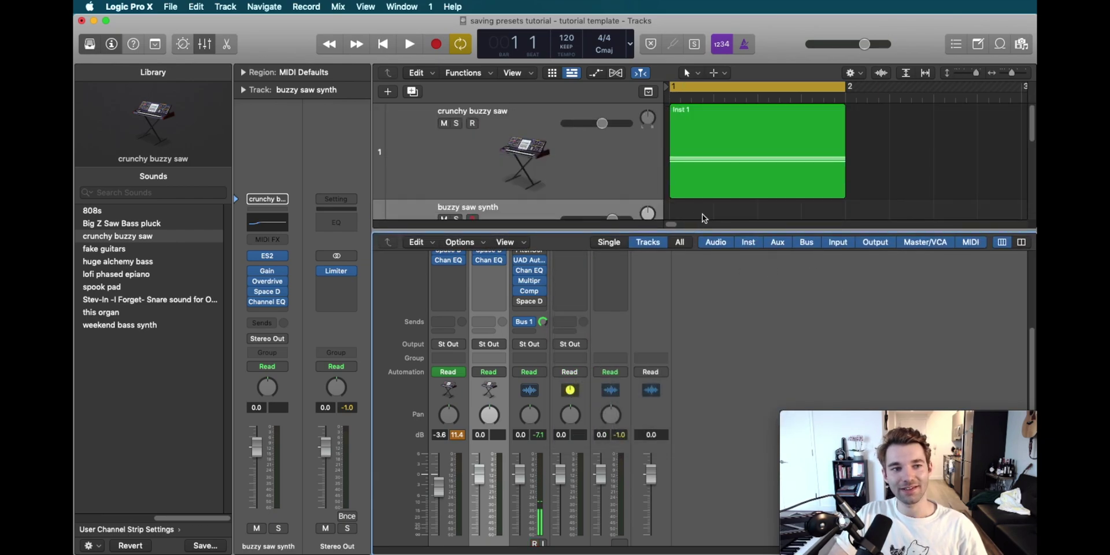